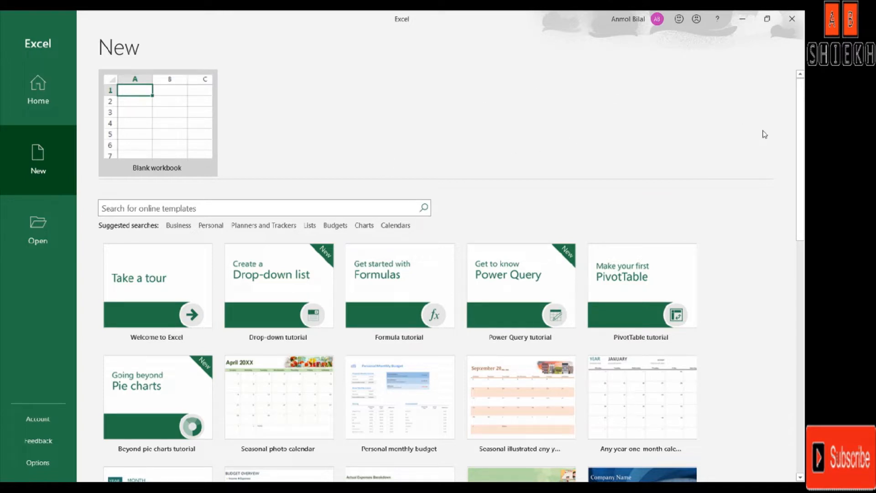
Step: Create a new blank workbook
drag(799, 125, 768, 216)
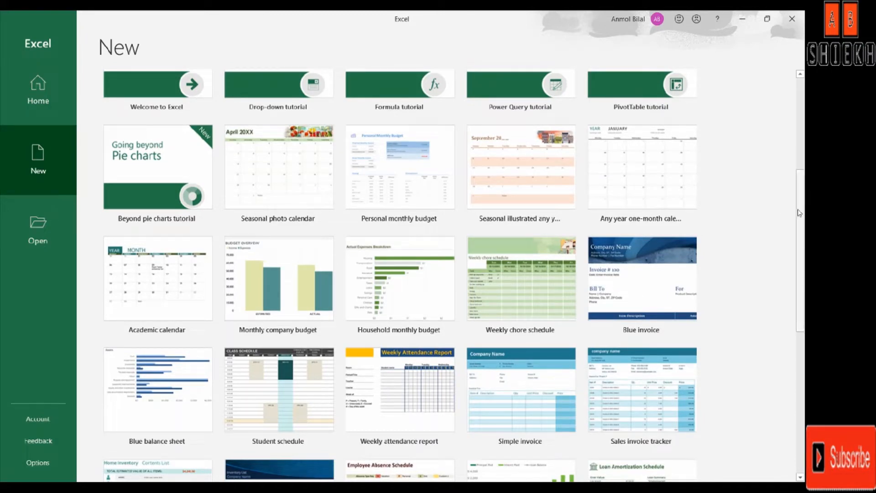
drag(800, 213, 799, 236)
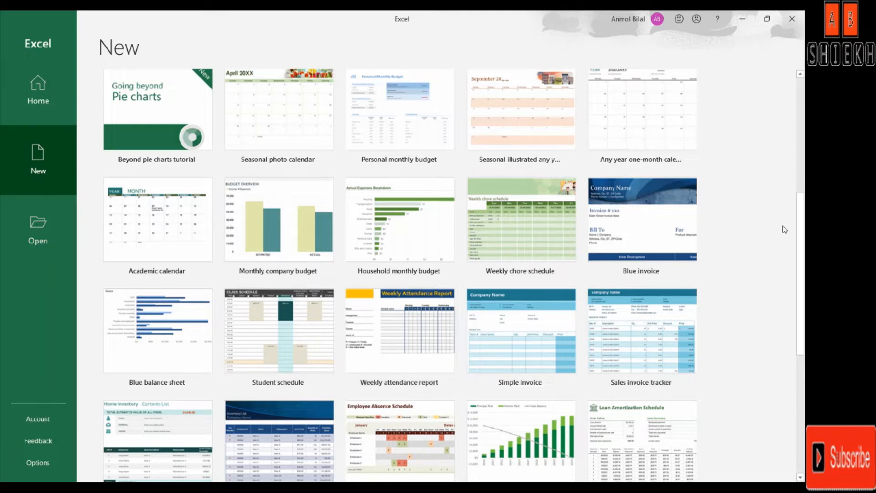
scroll(802, 205, down, 3)
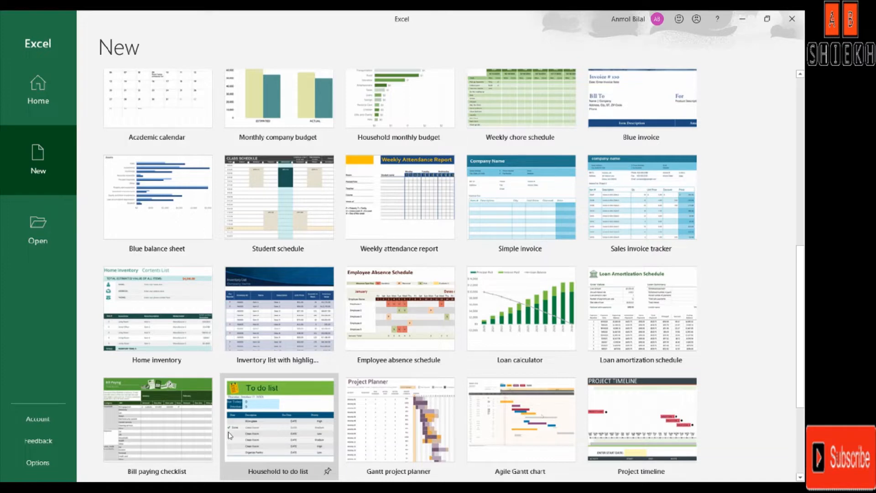
scroll(793, 356, up, 1)
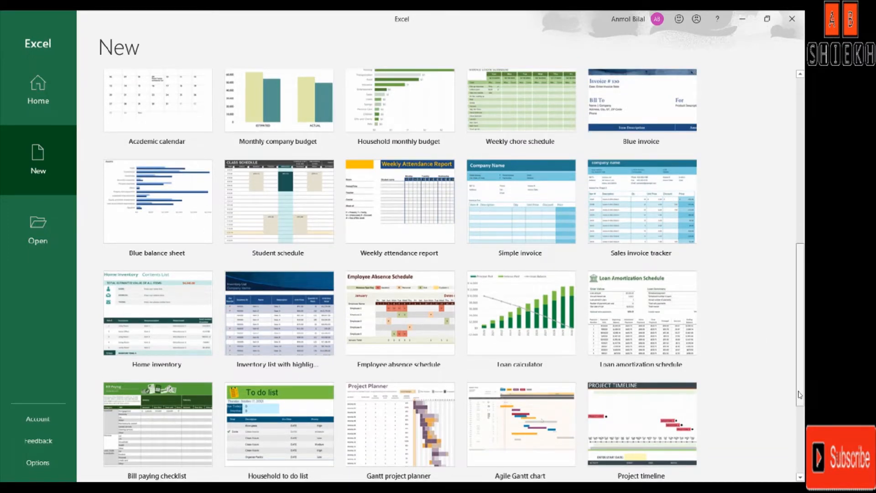
drag(799, 395, 800, 252)
click(144, 150)
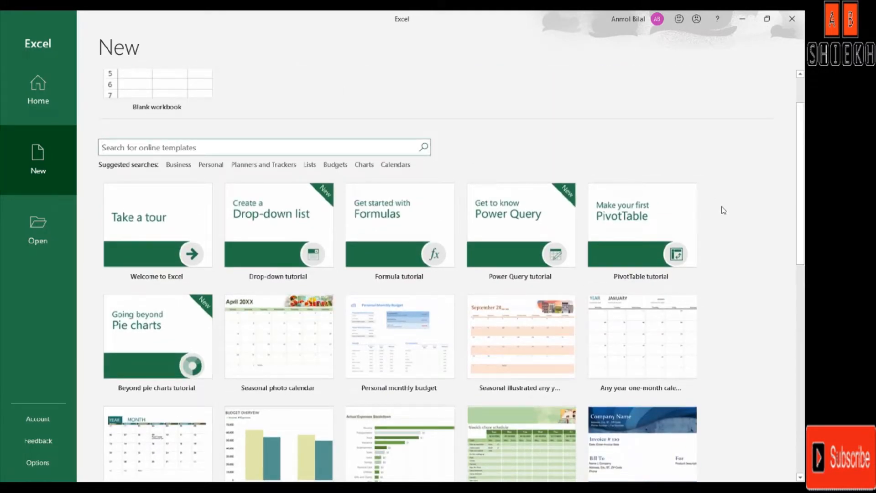
scroll(802, 225, up, 2)
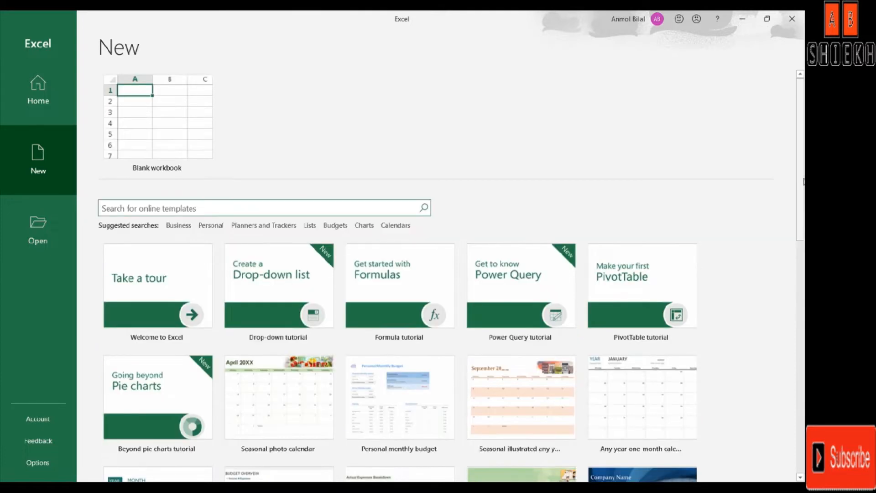
click(133, 138)
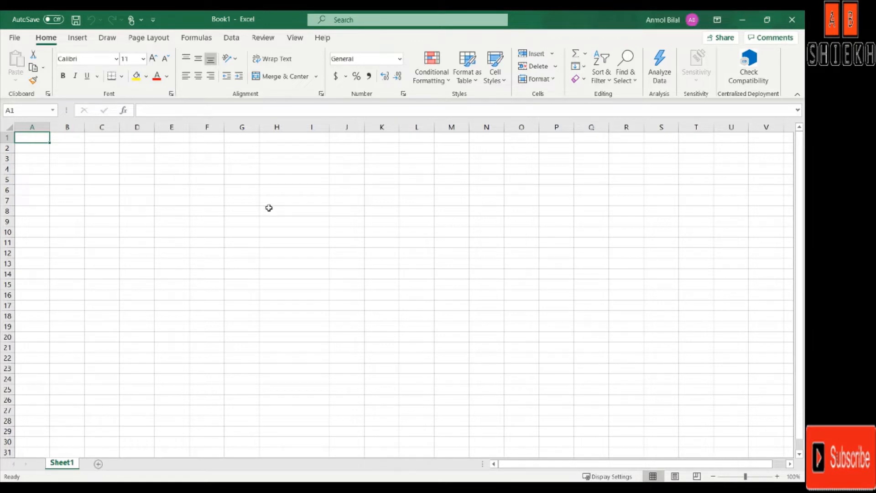
Step: Select rows 1, 2, 15 and 16 and columns A, B and C individually to examine the worksheet grid
click(7, 137)
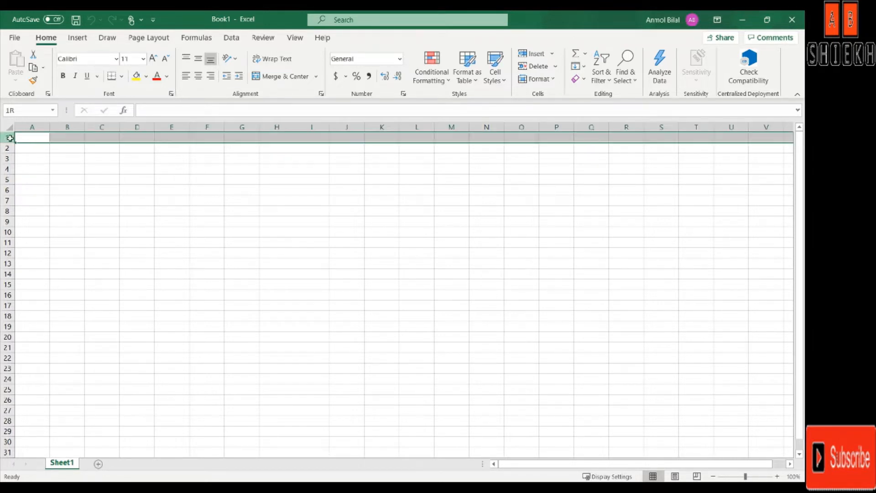
click(40, 124)
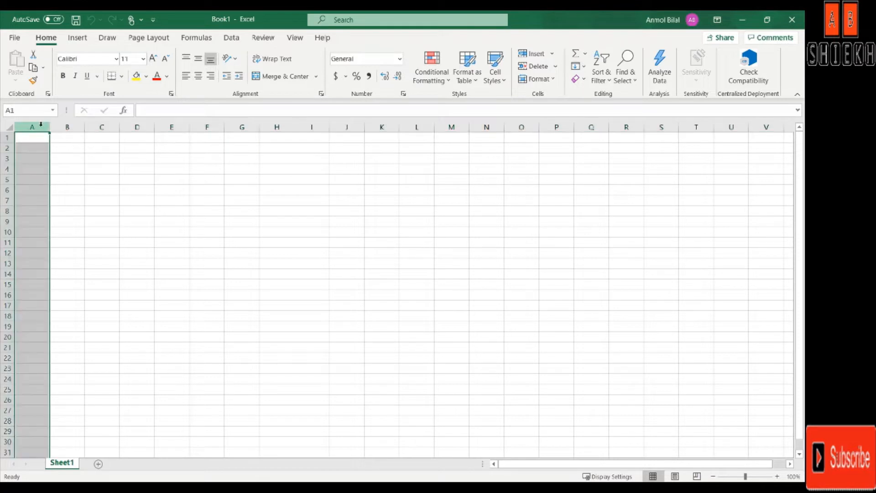
click(7, 137)
click(8, 147)
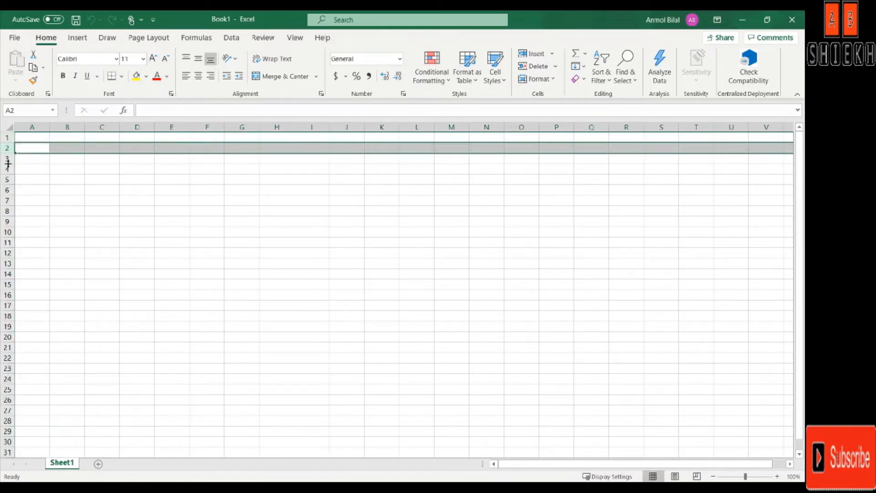
click(5, 284)
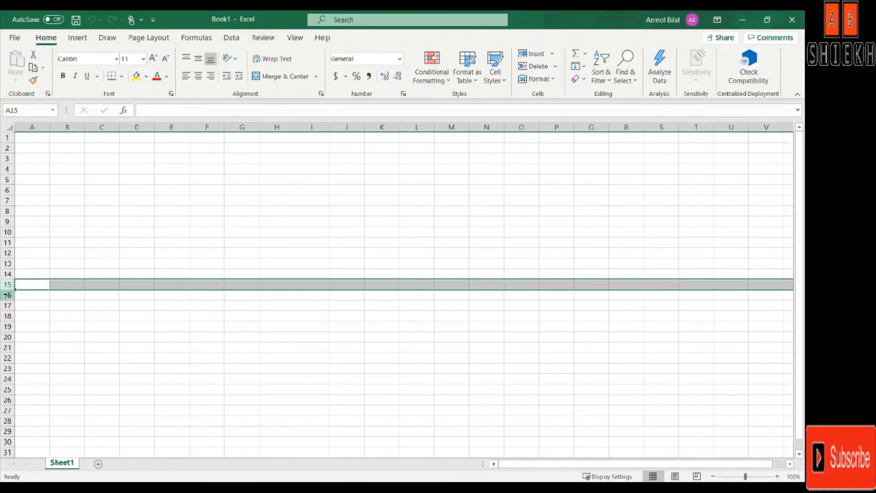
click(5, 295)
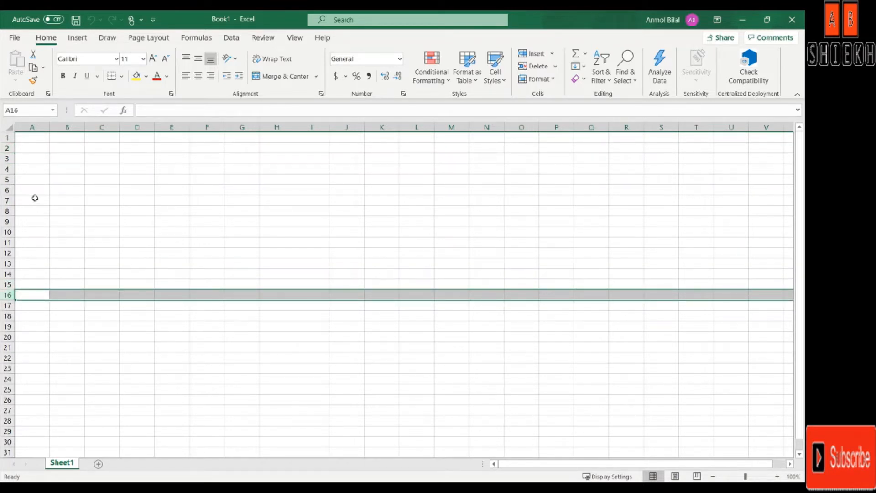
click(37, 125)
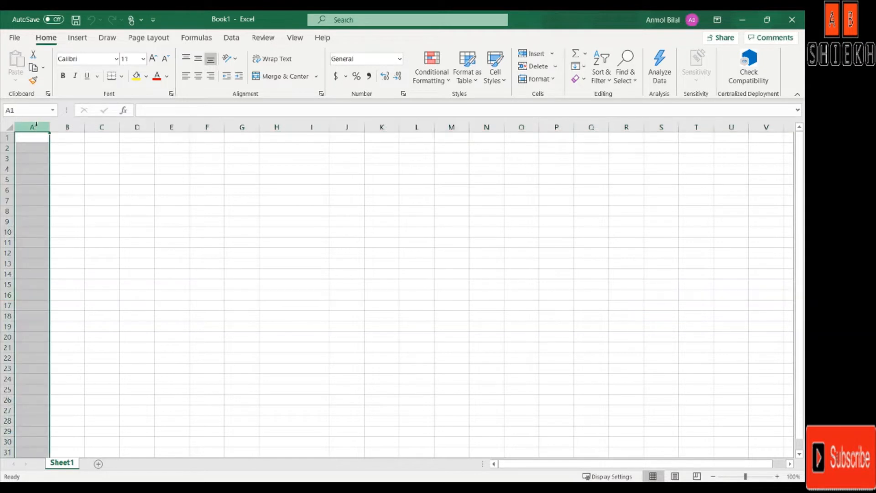
click(65, 126)
click(98, 128)
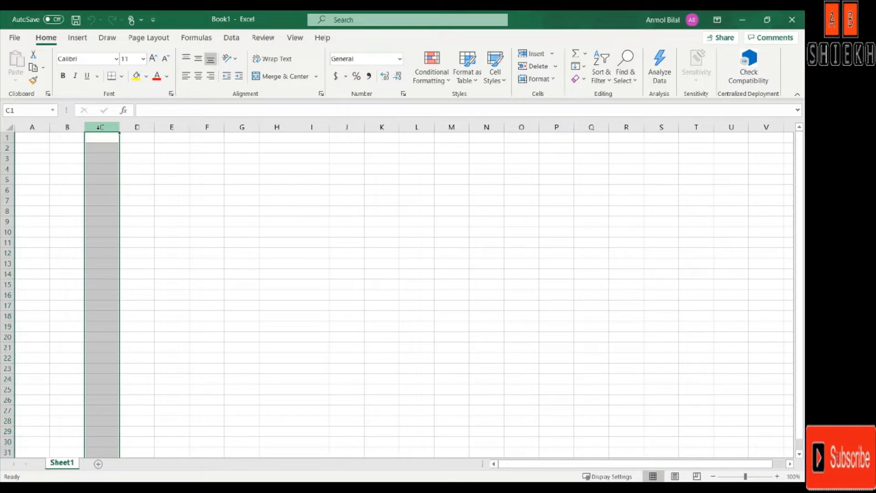
Step: Select cells C4, H2, E13 and K14 one at a time to examine their cell references
click(101, 168)
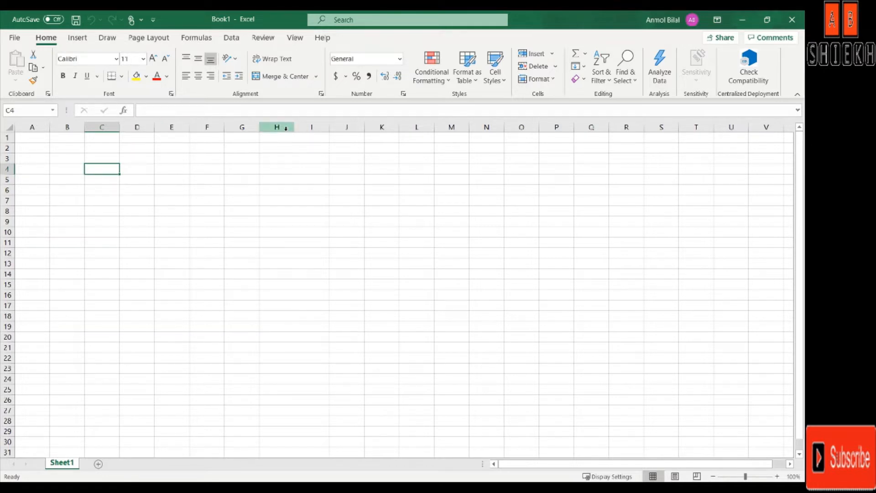
click(287, 148)
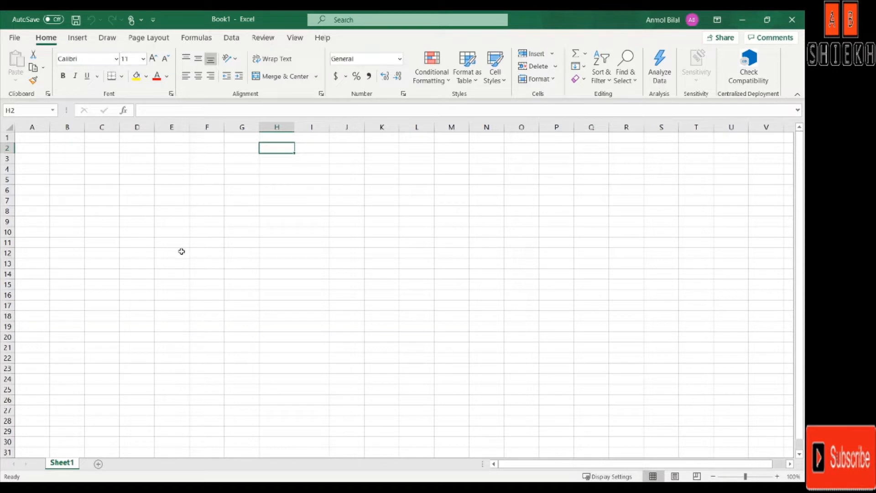
click(178, 265)
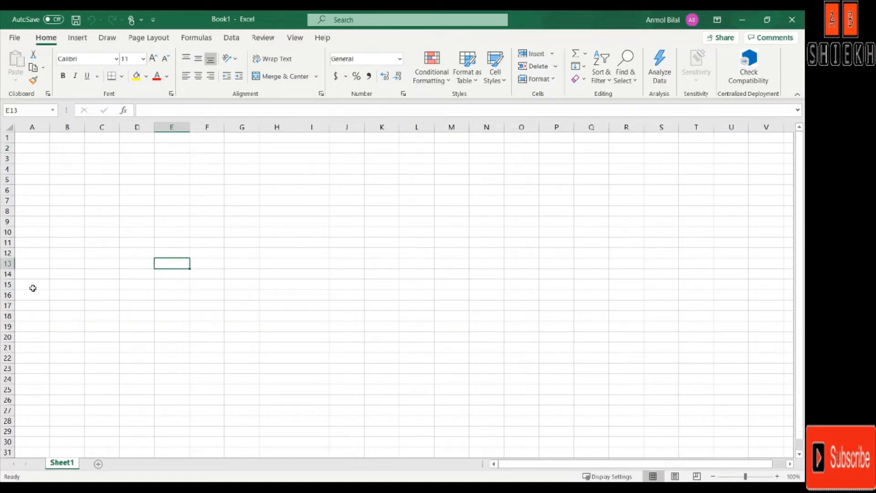
click(387, 272)
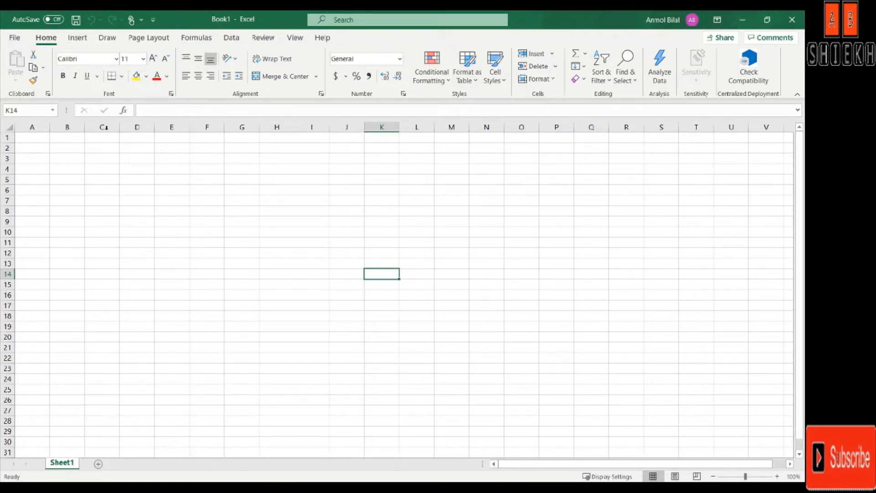
Step: Rename the worksheet Sheet1 as Employee
double_click(69, 464)
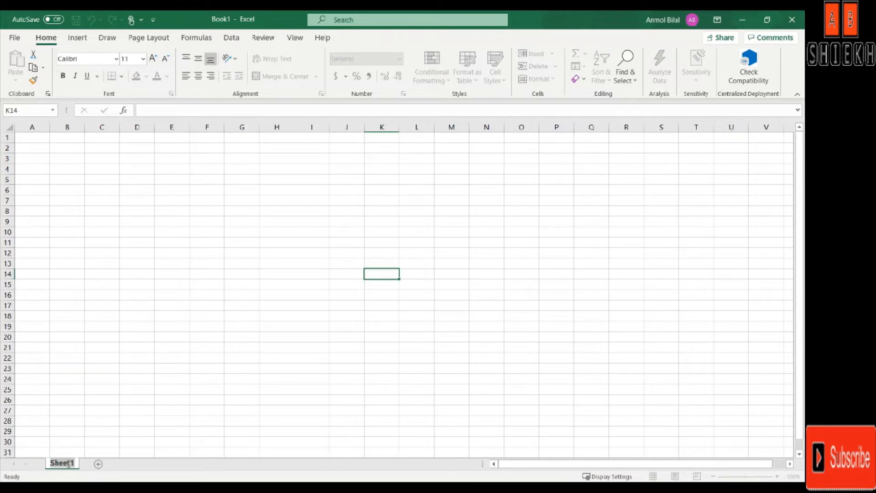
text(Employee)
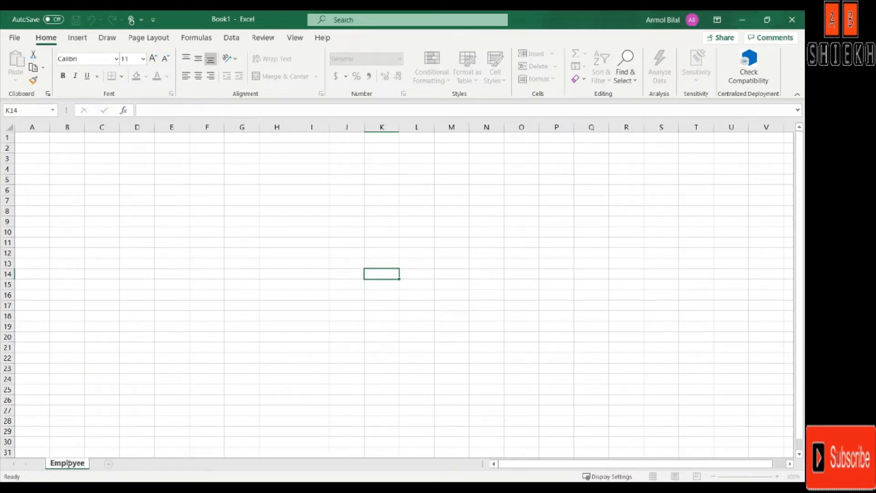
key(Return)
click(125, 324)
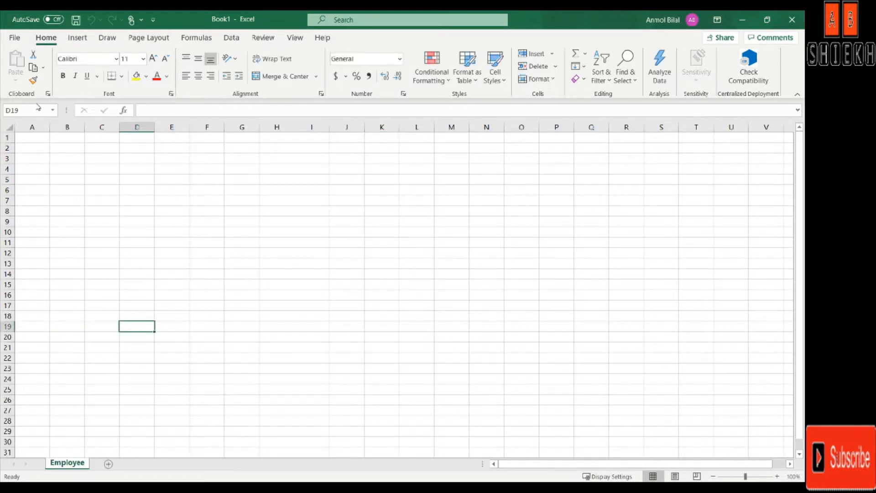
Step: Enter the headers Employee Name in cell A1 and Employee NIC in cell B1
click(35, 138)
text(Em)
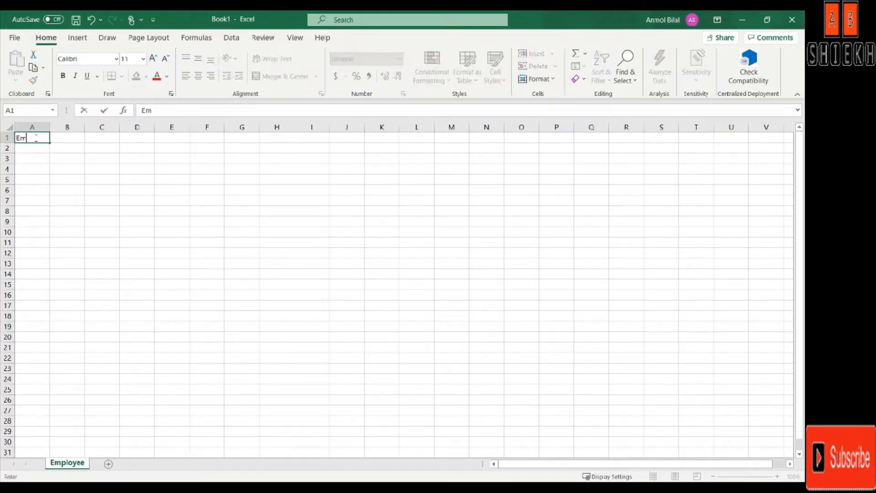
text(ployee Name)
key(Tab)
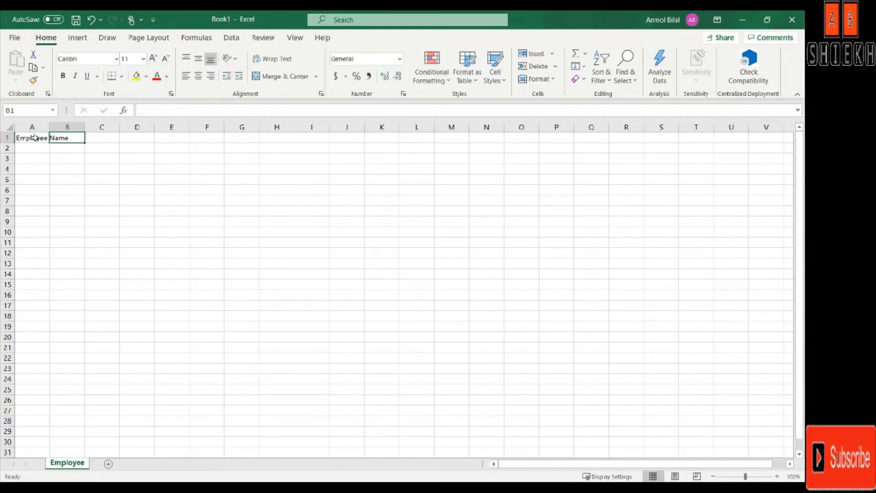
text(Employee NIC)
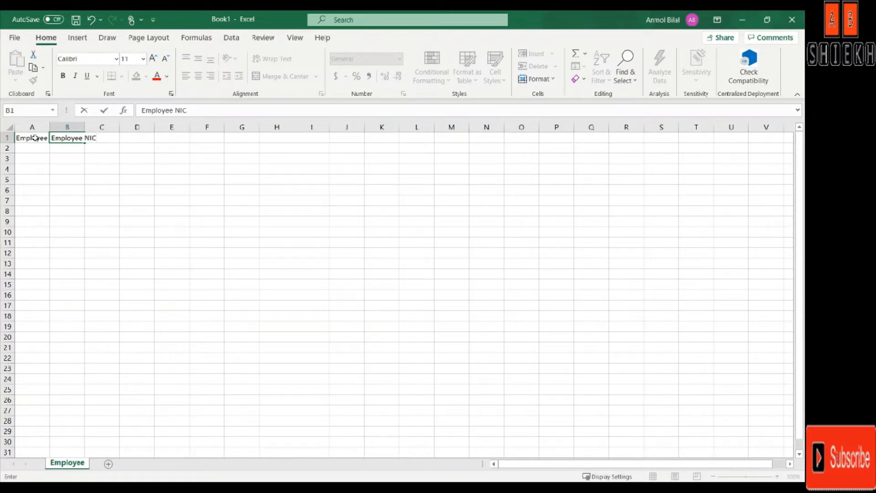
click(70, 138)
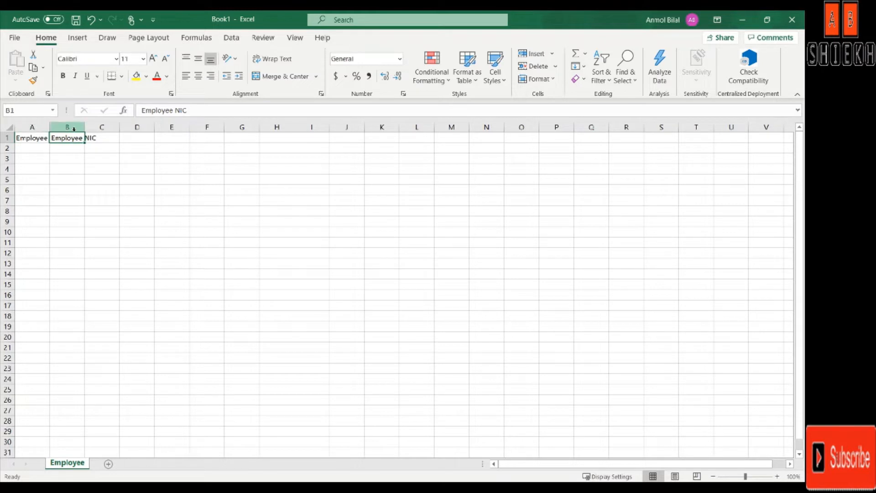
Step: Fit column A to the Employee Name header and widen it slightly more
click(32, 138)
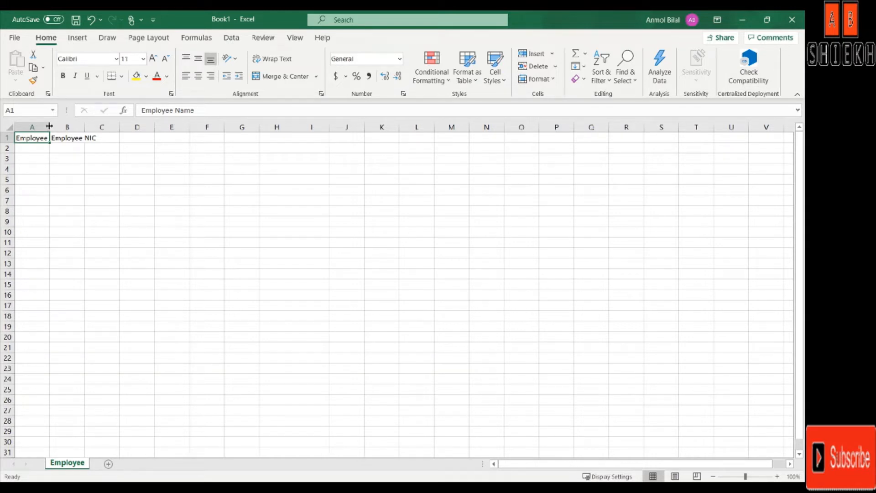
double_click(50, 125)
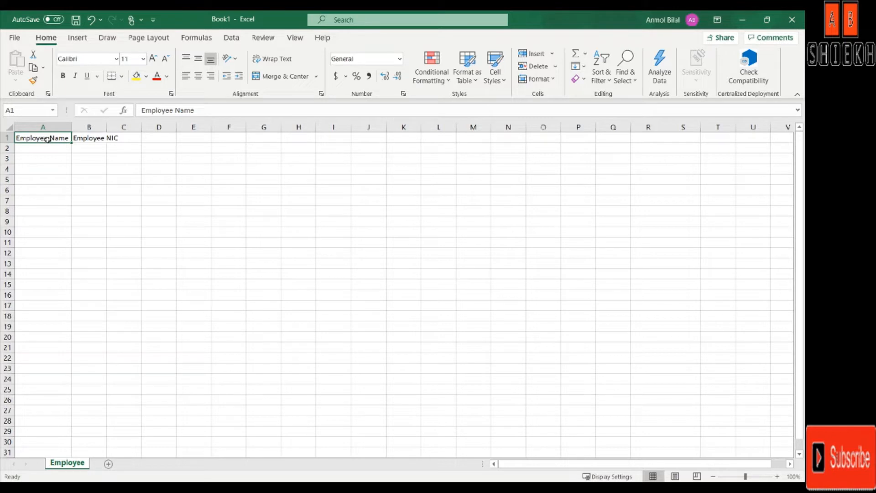
mouse_move(72, 126)
mouse_down()
mouse_move(121, 130)
mouse_move(52, 134)
mouse_move(109, 138)
mouse_move(77, 139)
mouse_up()
drag(77, 139, 78, 141)
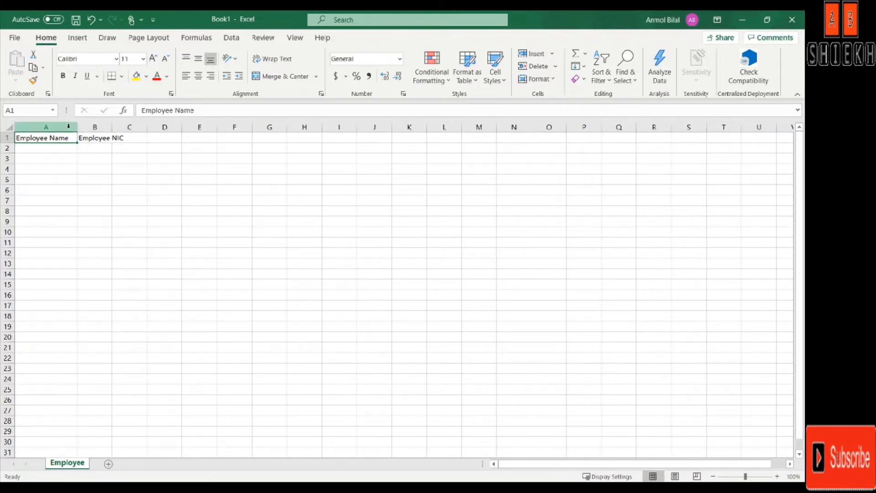
Step: Turn on Wrap Text for the Employee NIC column
click(64, 128)
click(93, 127)
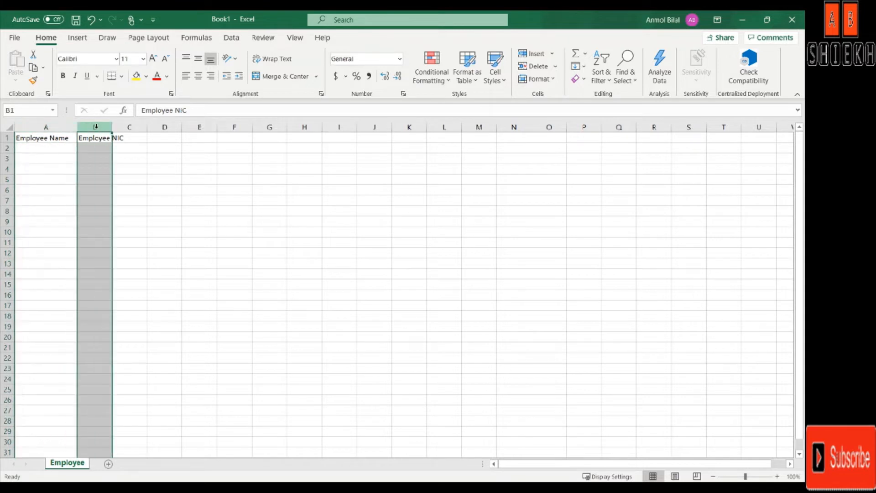
click(276, 59)
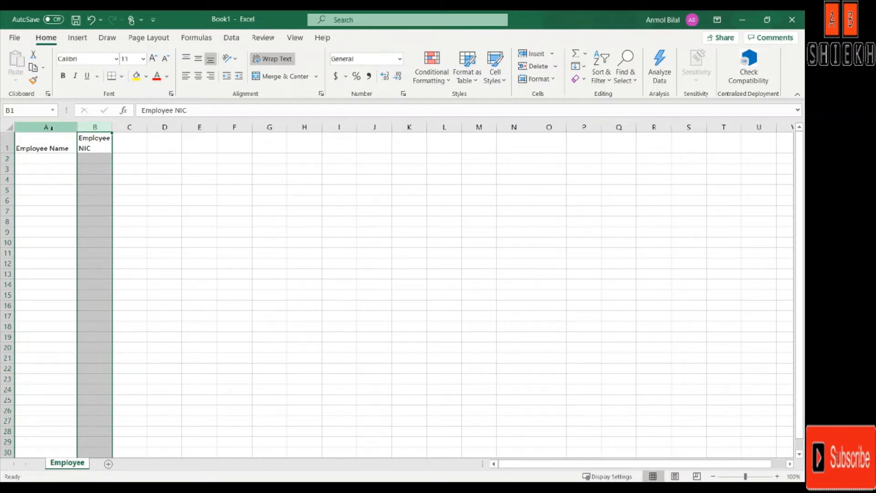
Step: Widen column B so the Employee NIC header fits on one line, and autofit the height of row 1
drag(111, 130, 134, 128)
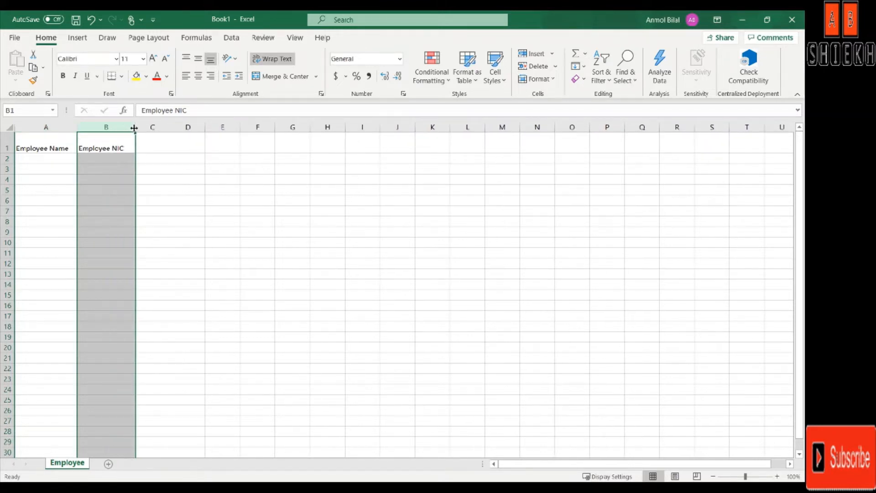
double_click(10, 154)
click(239, 225)
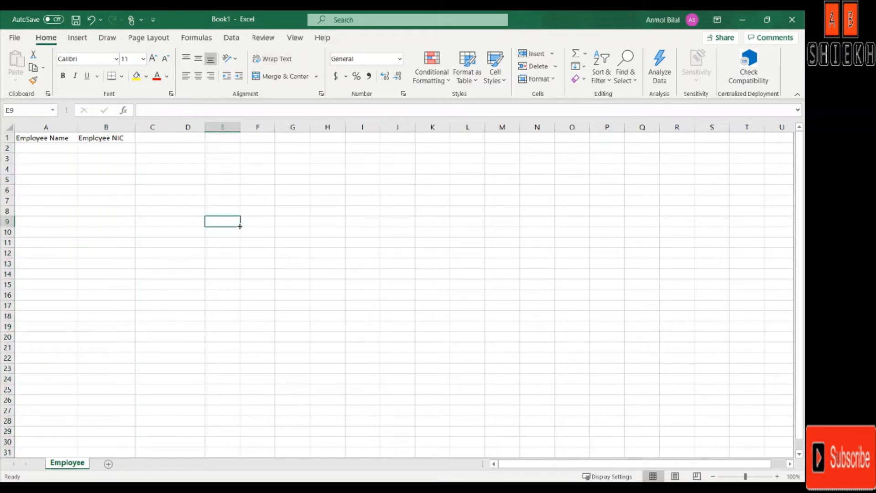
Step: Enter the header Salary in cell C1 and check the Employee Name and Employee NIC headers
click(148, 139)
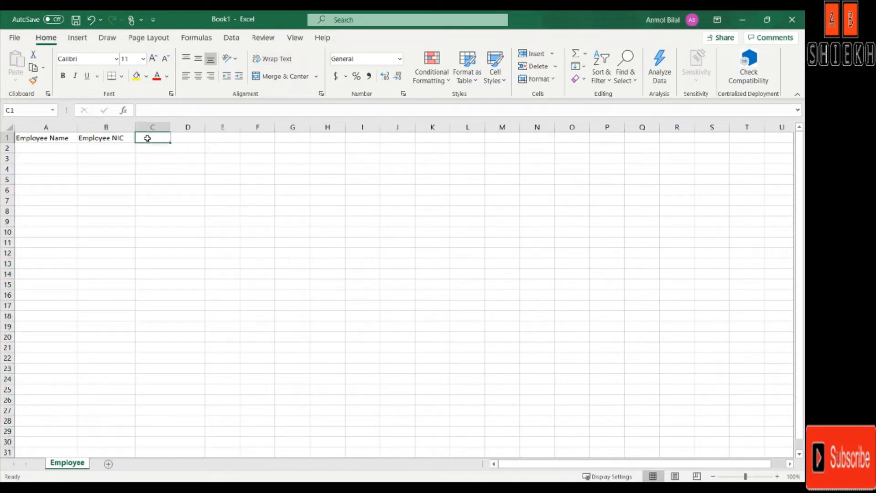
text(Salary)
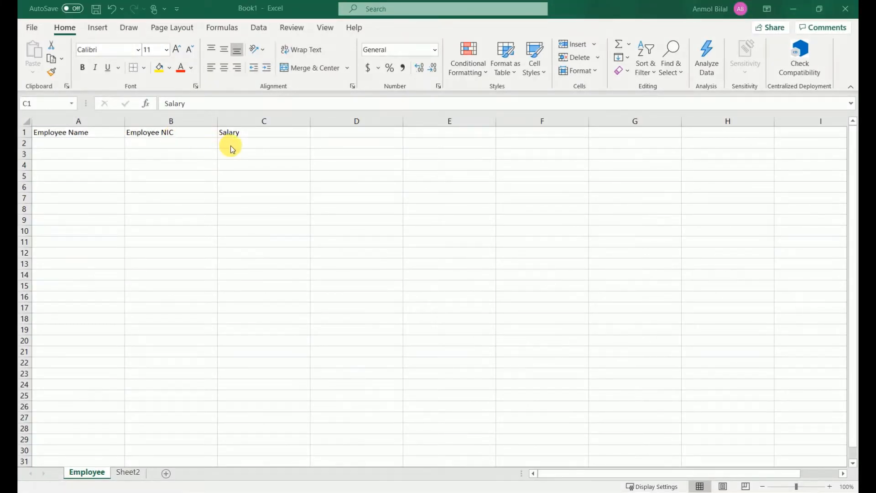
click(78, 135)
click(158, 134)
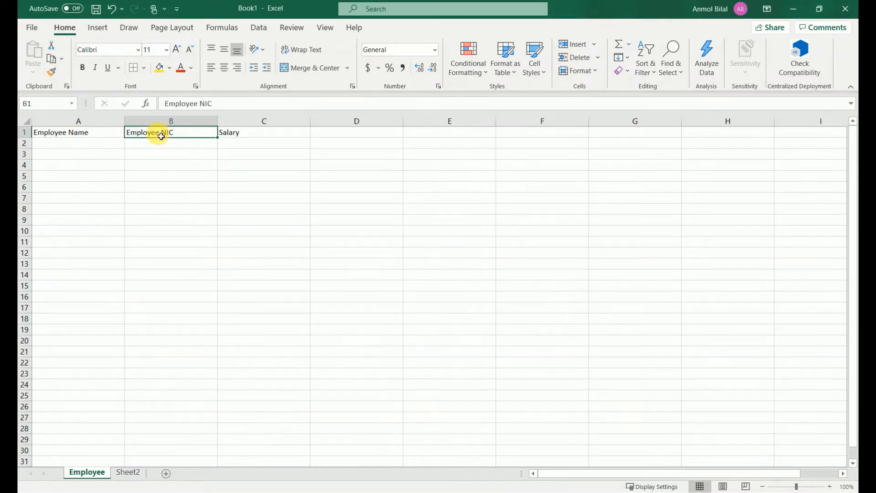
Step: Apply All Borders to every cell of the Employee sheet
click(246, 137)
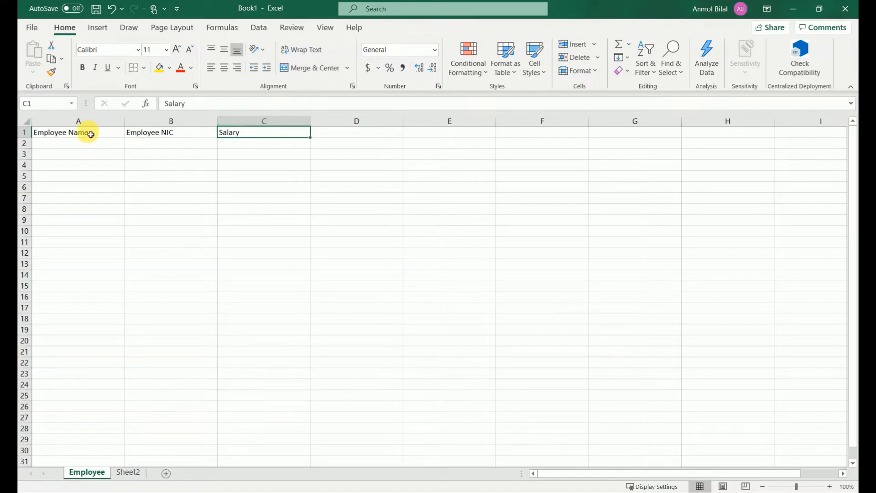
click(27, 123)
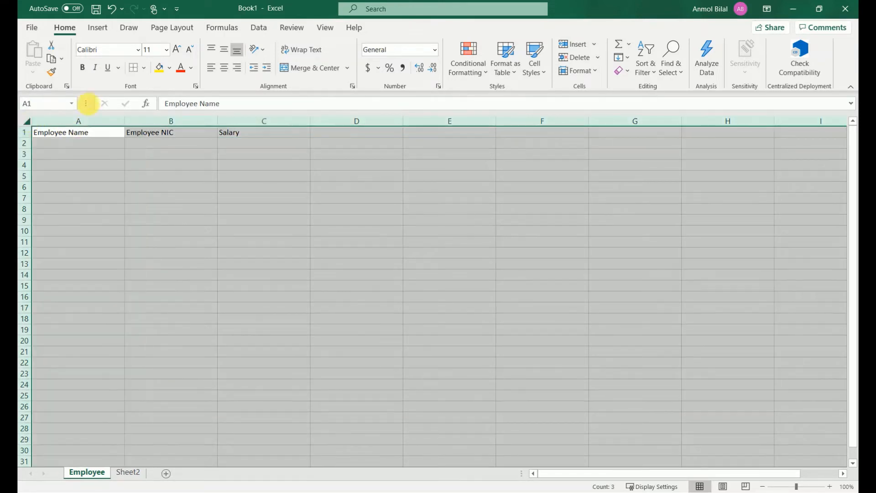
click(144, 67)
click(131, 85)
click(145, 68)
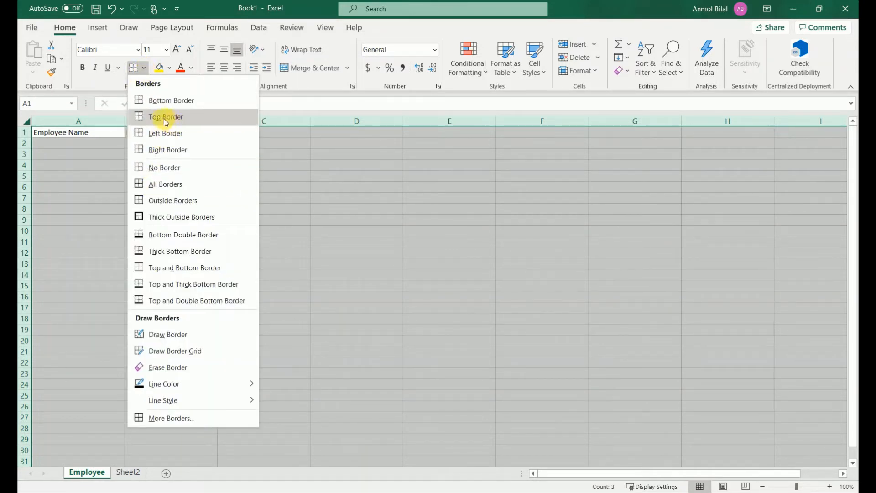
click(162, 184)
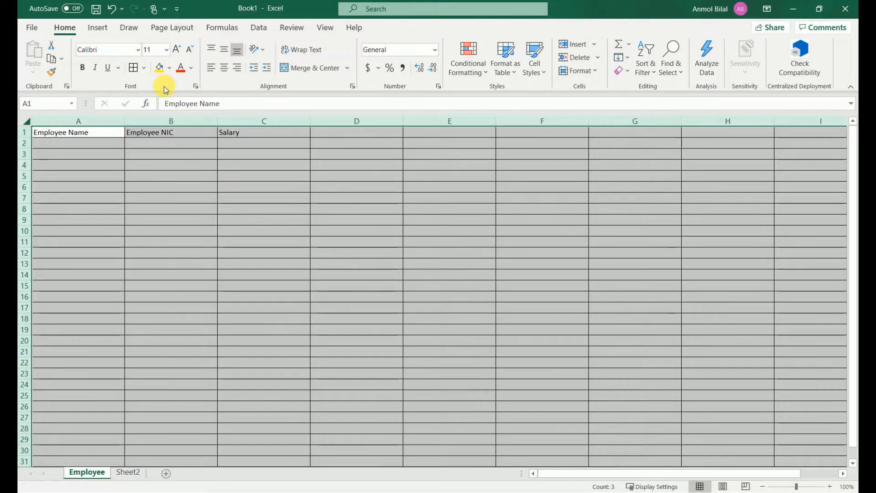
click(149, 143)
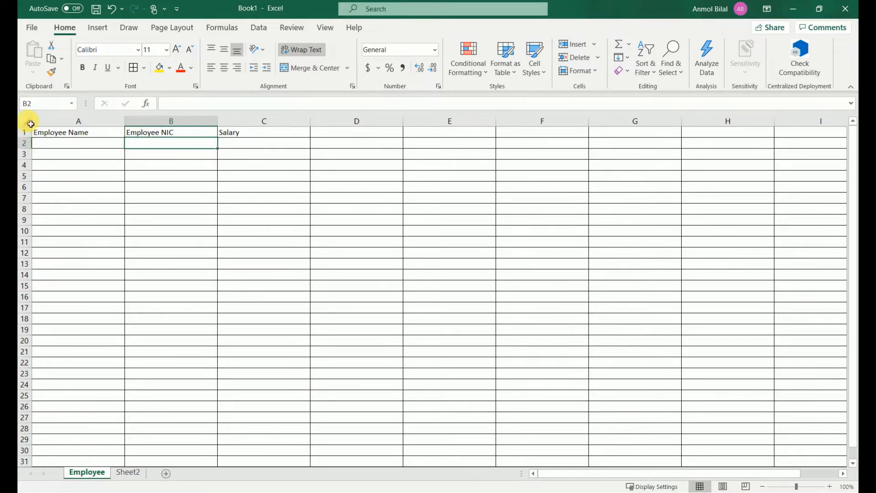
Step: Apply the Heading 1 cell style to the column headers in A1:C1
drag(50, 135, 219, 125)
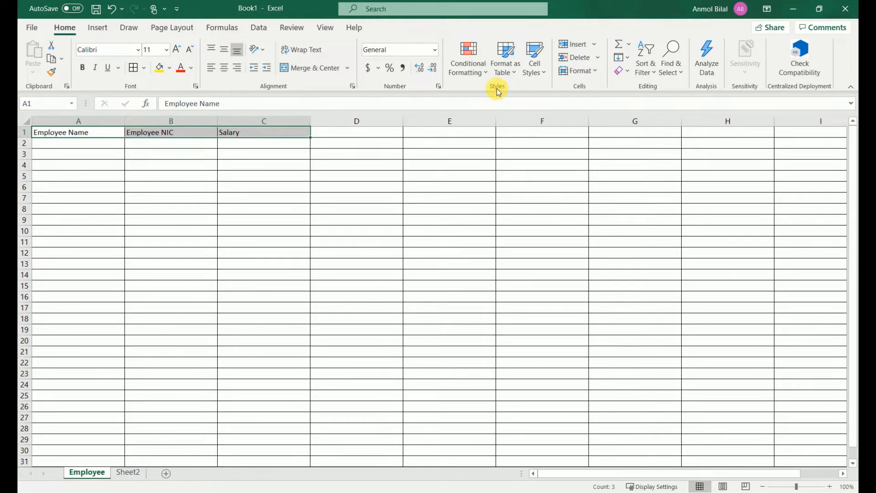
click(531, 78)
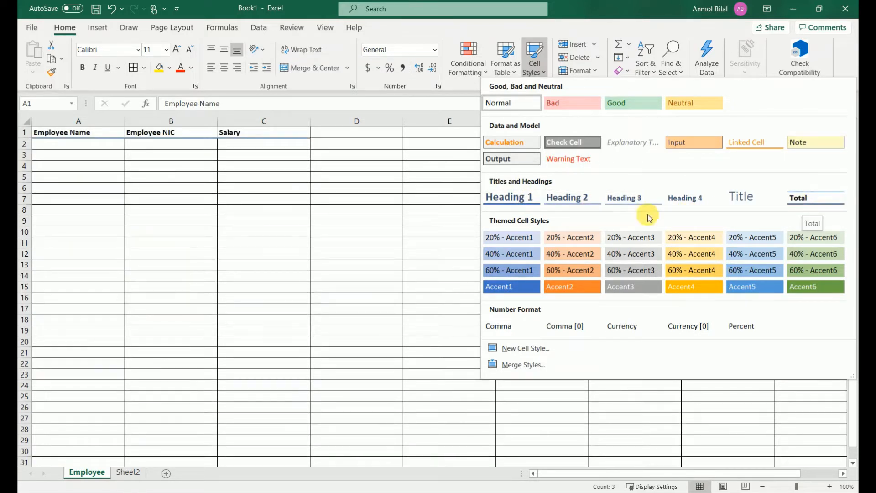
click(504, 204)
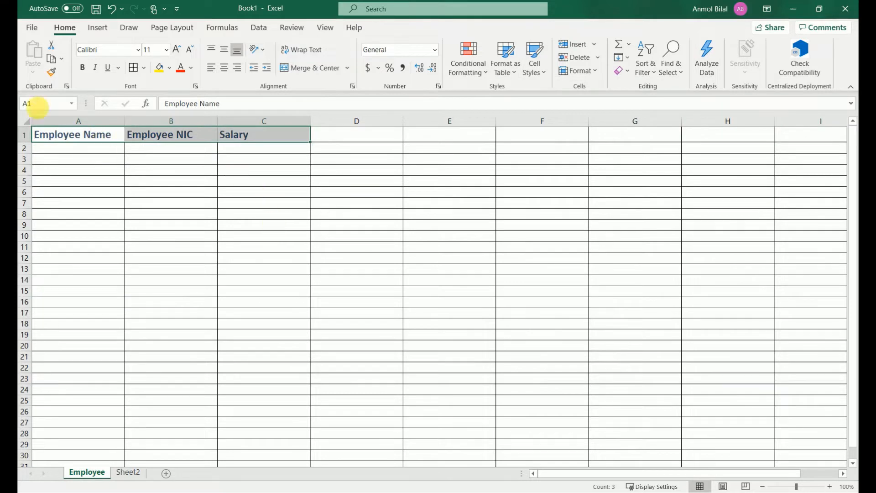
Step: Reapply All Borders to the whole sheet and check the three header cells
click(26, 121)
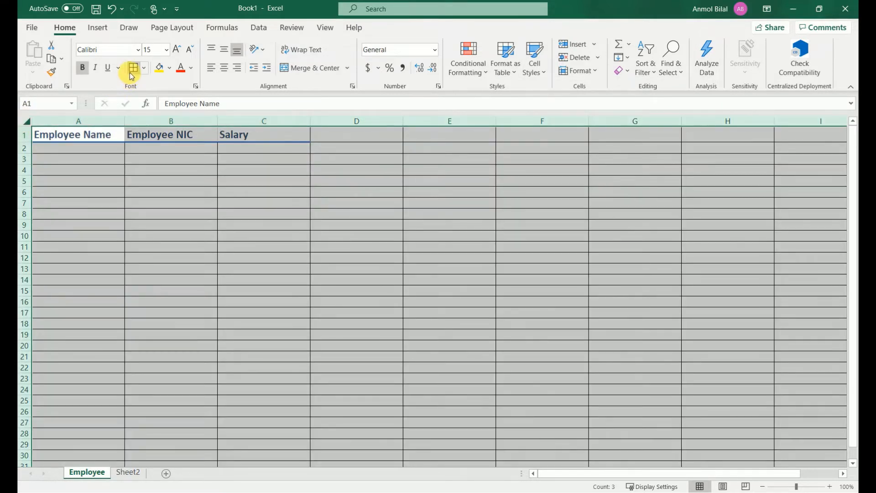
click(130, 71)
click(74, 133)
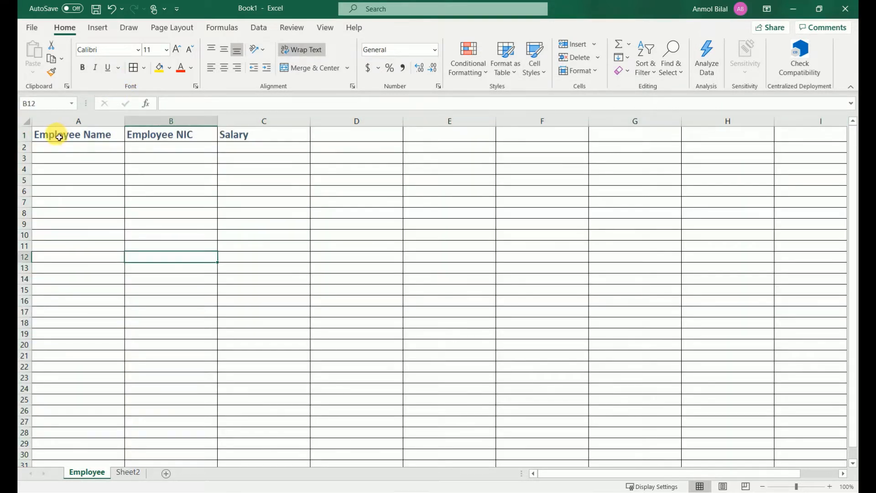
click(175, 140)
click(242, 135)
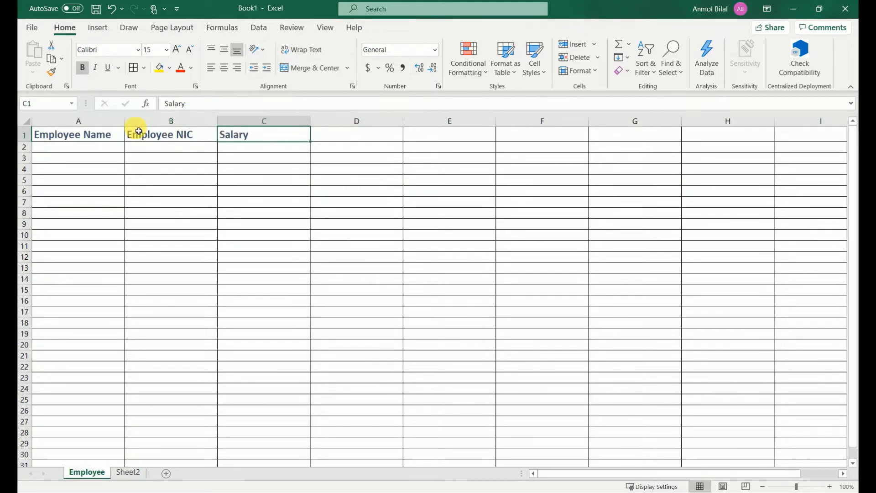
Step: Enter the employee names Emp1, Emp2, Emp3, Emp4, Emp5 and Emp6 in cells A2 to A7
click(92, 151)
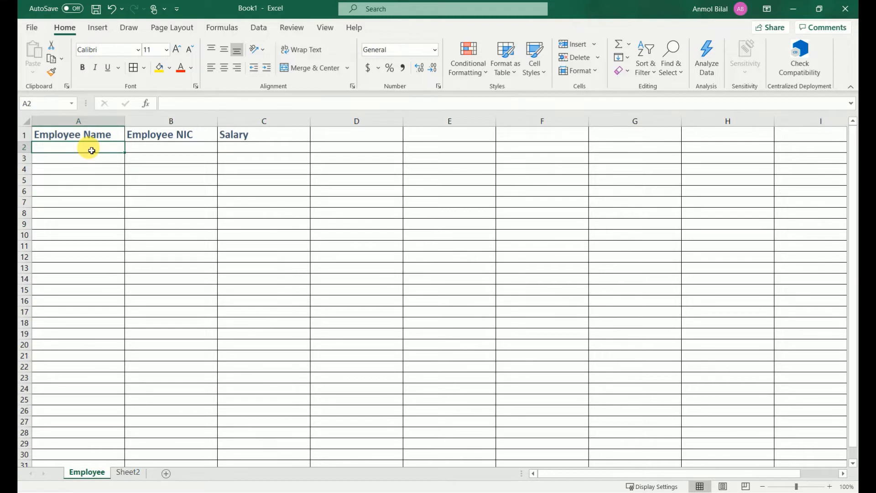
text(Emp1)
key(Return)
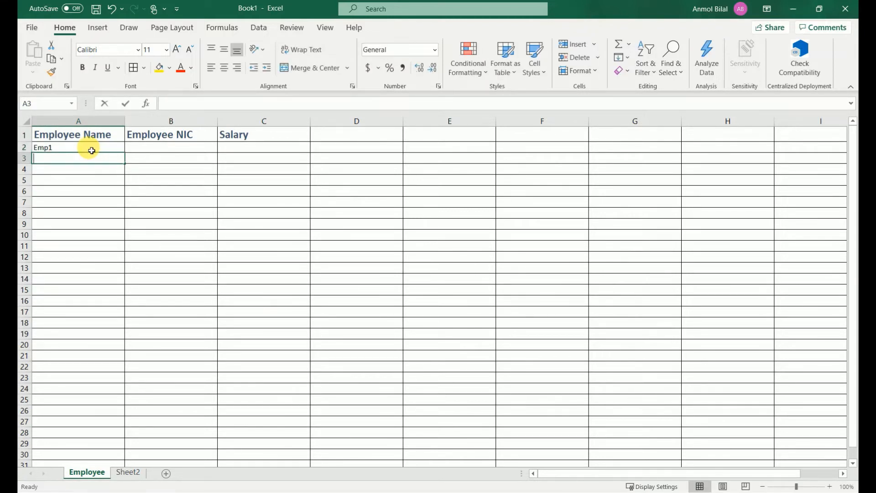
text(Emp2)
key(Return)
text(Emp3)
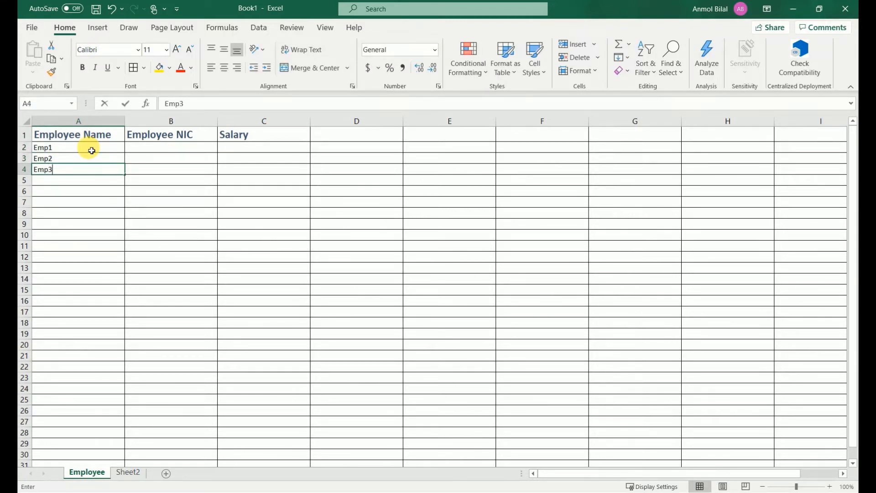
key(Return)
text(Emp4)
key(Return)
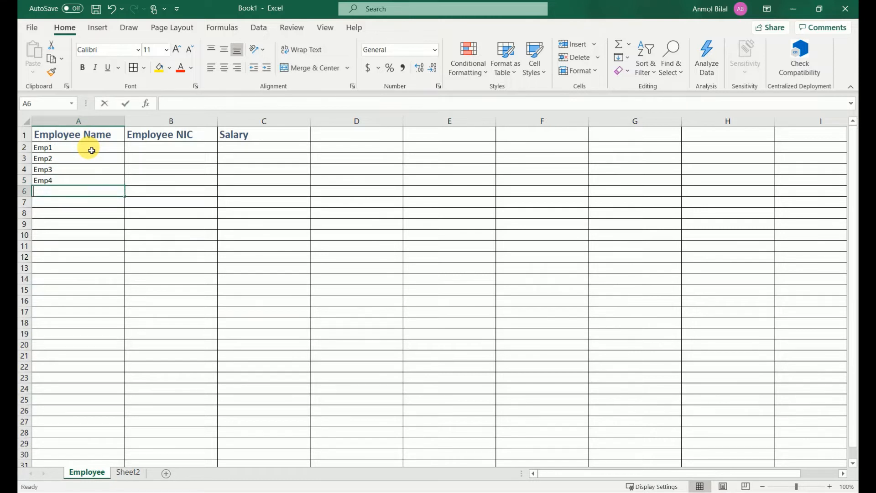
text(Emp5)
key(Return)
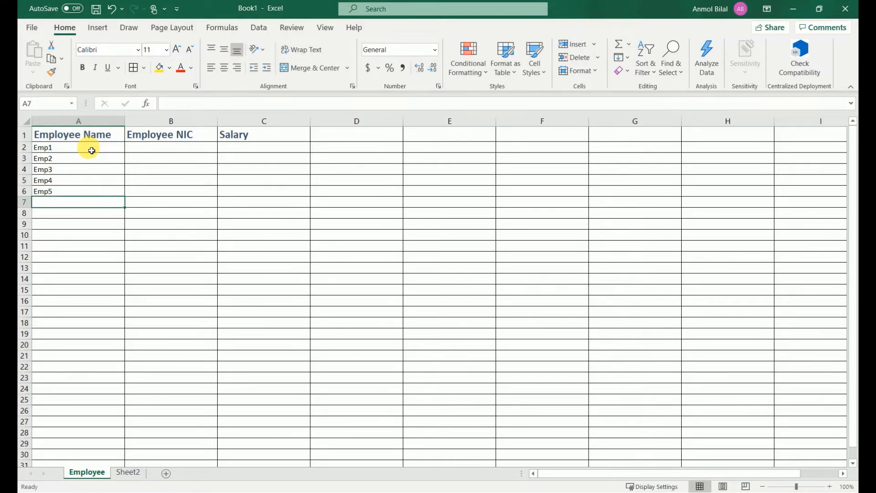
text(Emp6)
key(Tab)
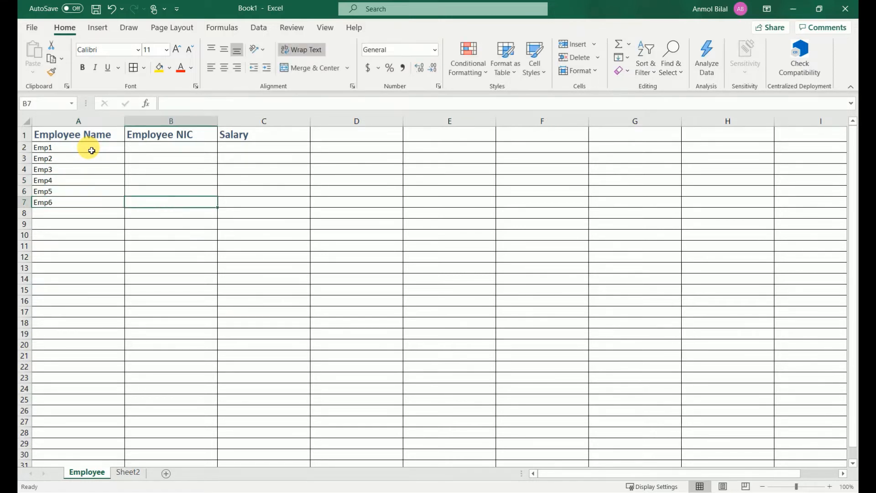
Step: Enter an NIC number for each of the six employees in cells B2 to B7
key(Up)
key(Up)
key(Up)
key(Up)
key(Up)
text(48561320)
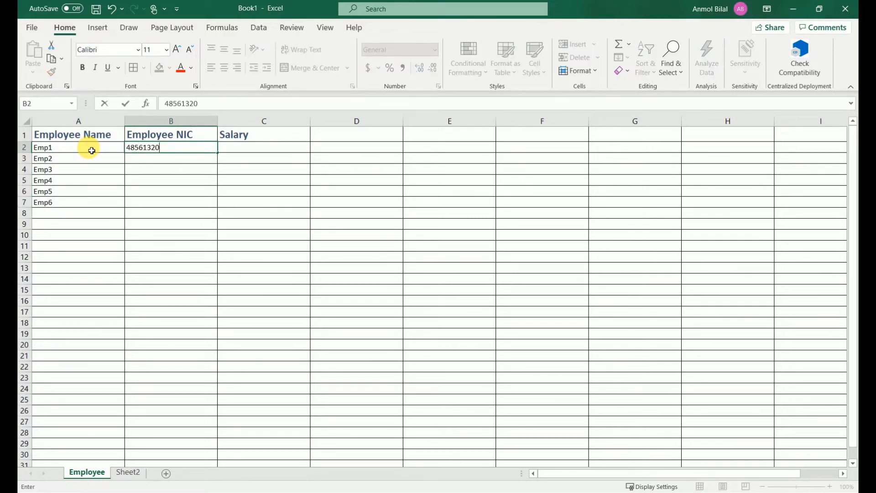
key(Tab)
key(Return)
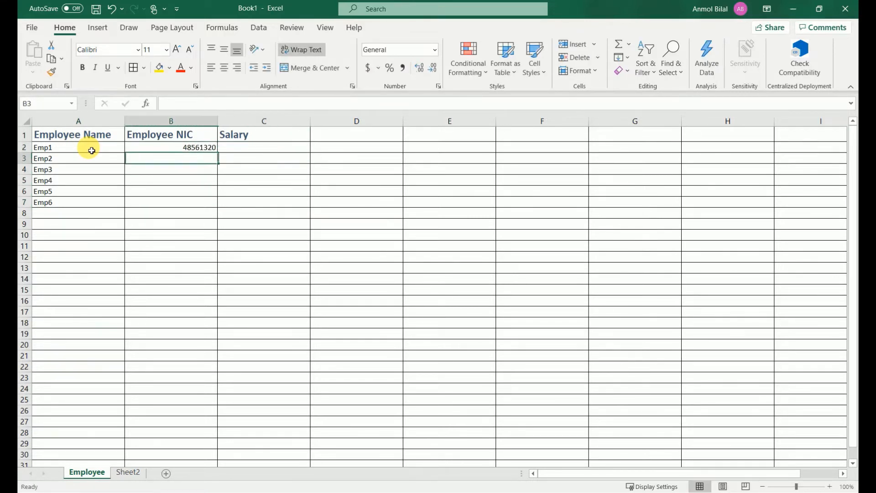
text(5412130)
key(Return)
text(84541123)
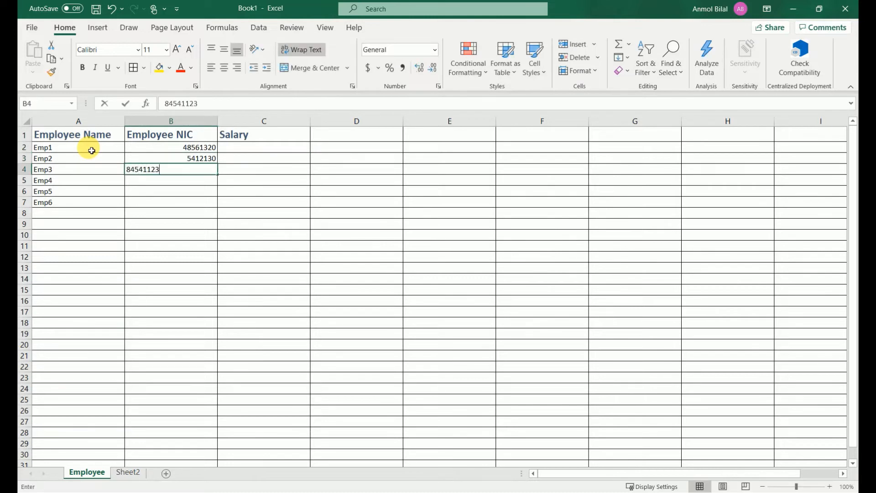
key(Return)
text(89521)
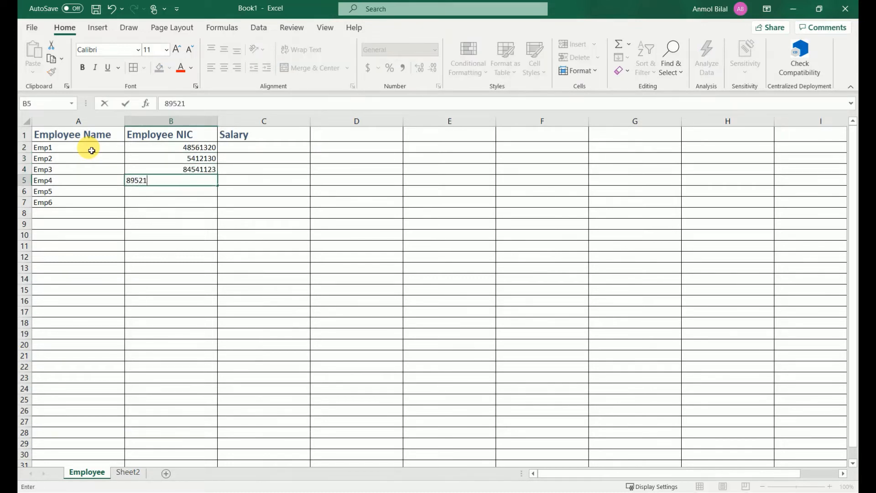
key(Return)
text(525389562)
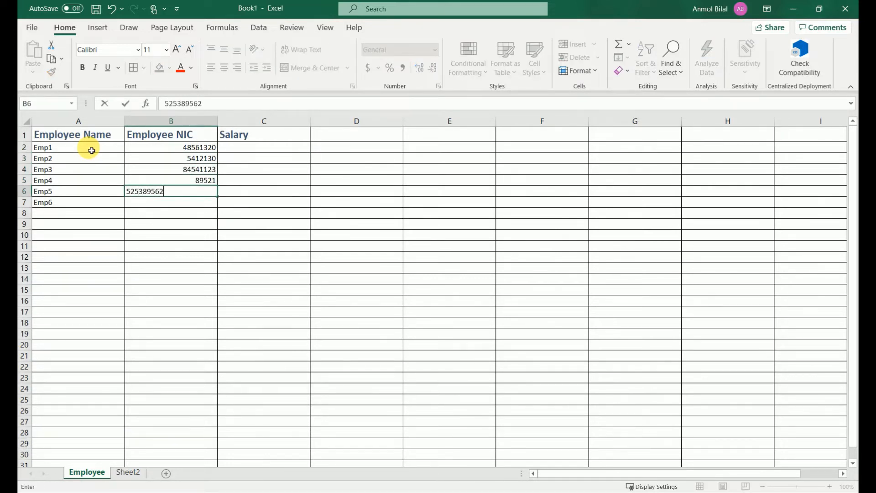
key(Return)
text(5623)
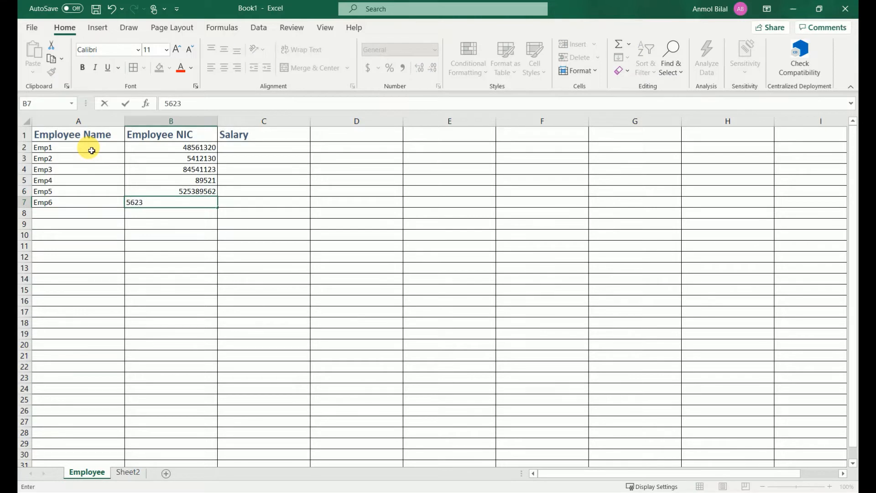
text(741)
key(Tab)
Step: Enter the salaries 25000, 35000, 65000, 85000, 15000 and 20000 in cells C2 to C7
key(Up)
key(Up)
key(Up)
key(Up)
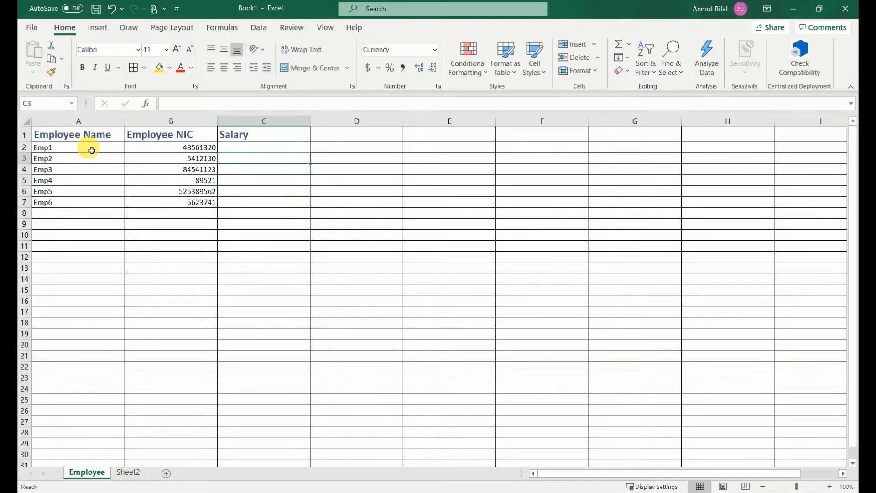
key(Up)
text(250)
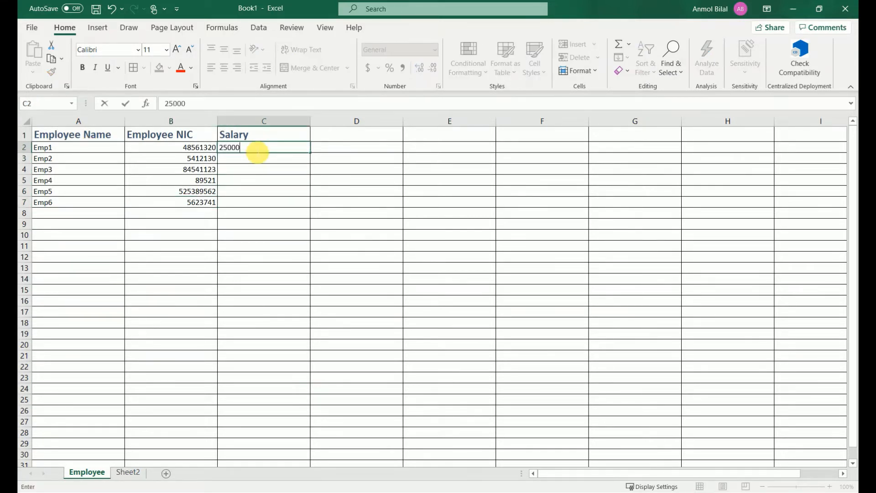
key(Return)
text(35000)
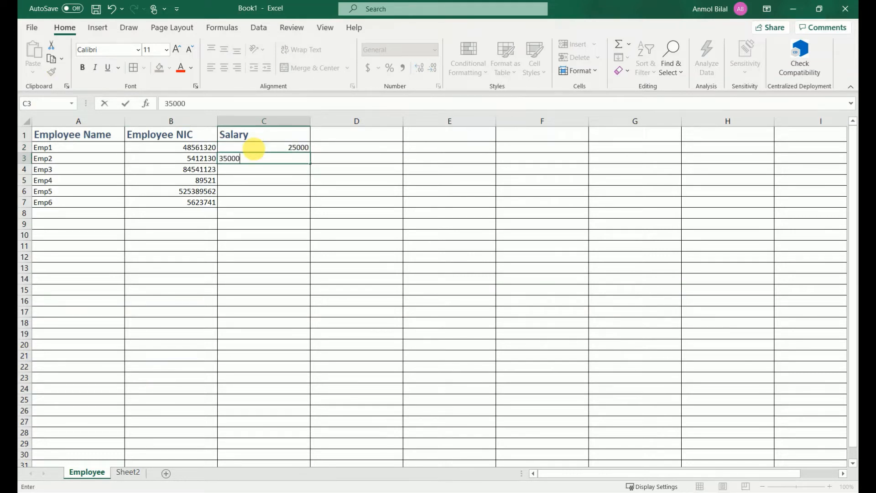
key(Return)
text(65000)
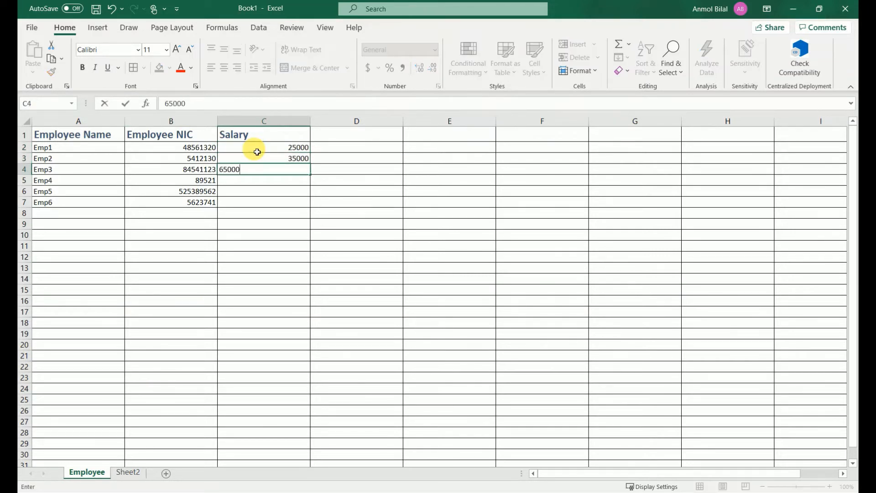
key(Return)
text(85000)
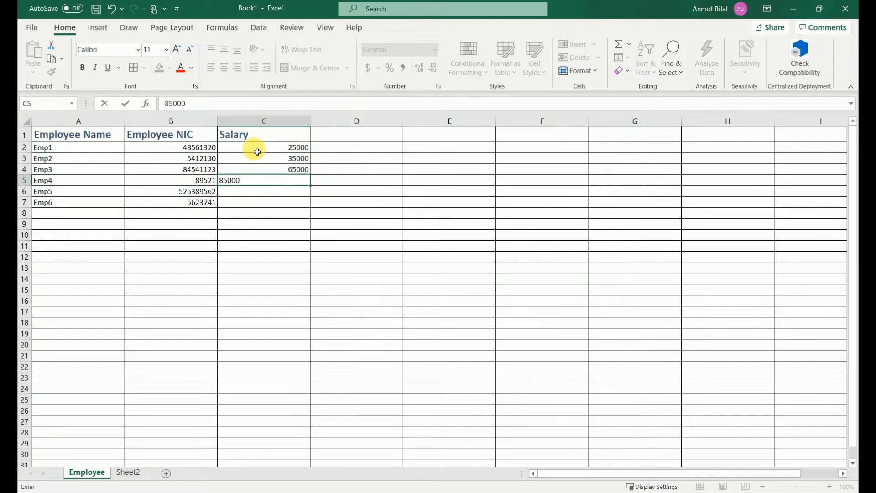
key(Return)
text(15000)
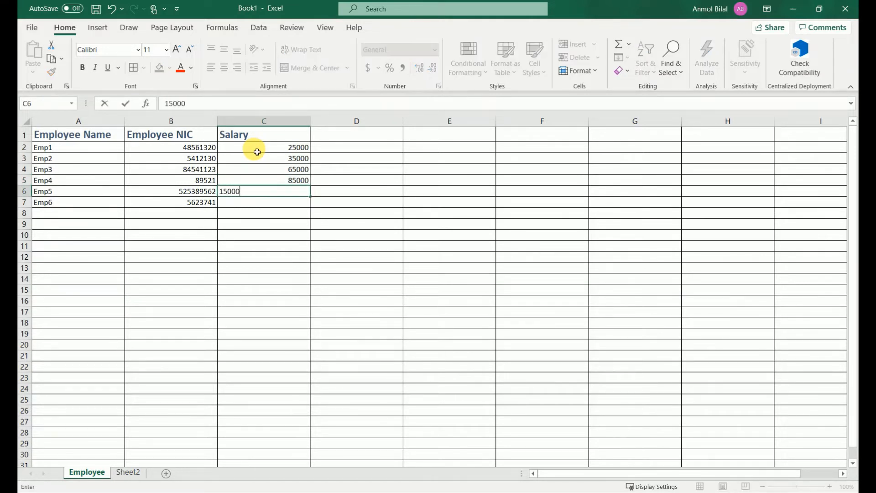
key(Return)
text(200)
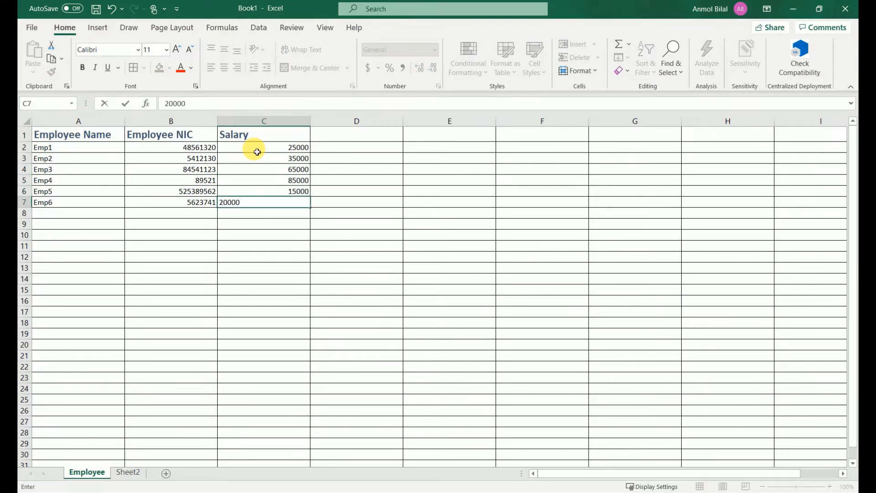
text(00)
key(Return)
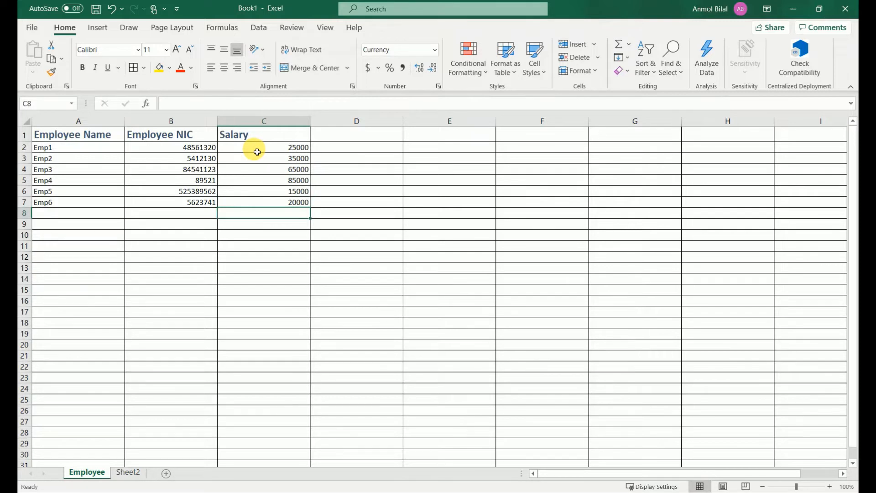
Step: Format the salaries in C2:C7 as Currency and switch them to the Comma Style number format
drag(257, 152, 261, 202)
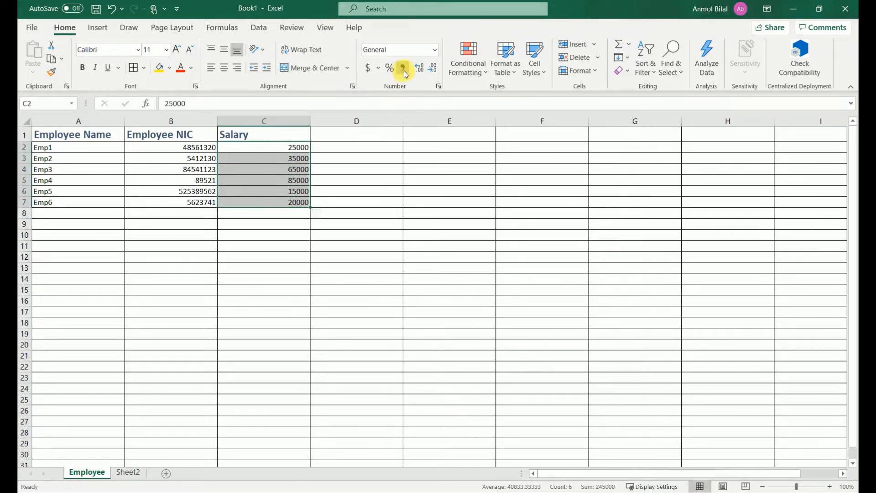
click(435, 51)
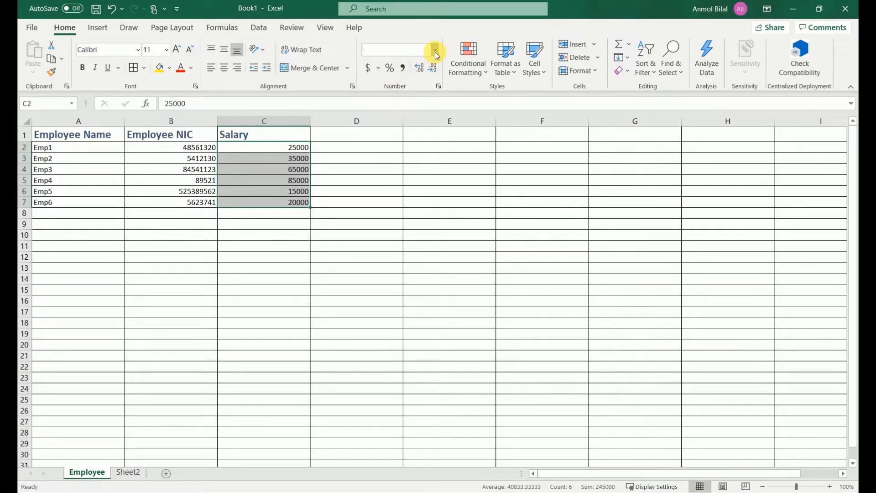
click(411, 131)
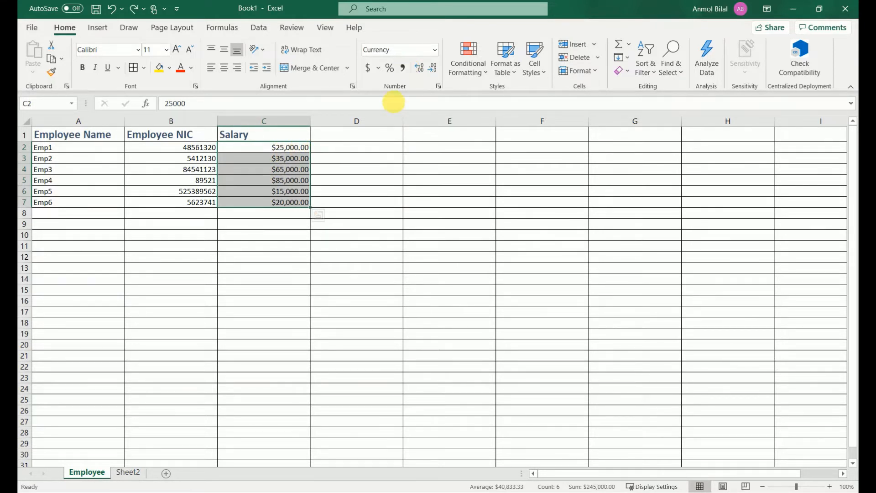
click(403, 67)
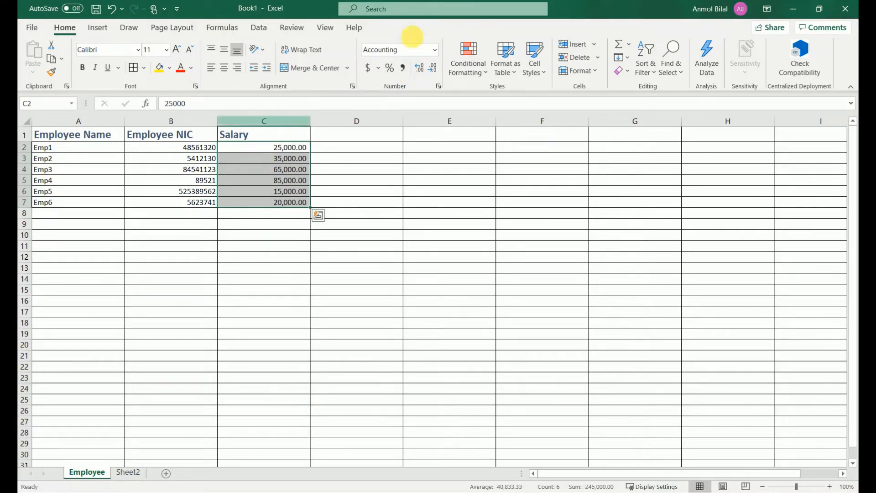
Step: Apply the Accounting number format with the dollar symbol to the salaries in C2:C7
click(377, 70)
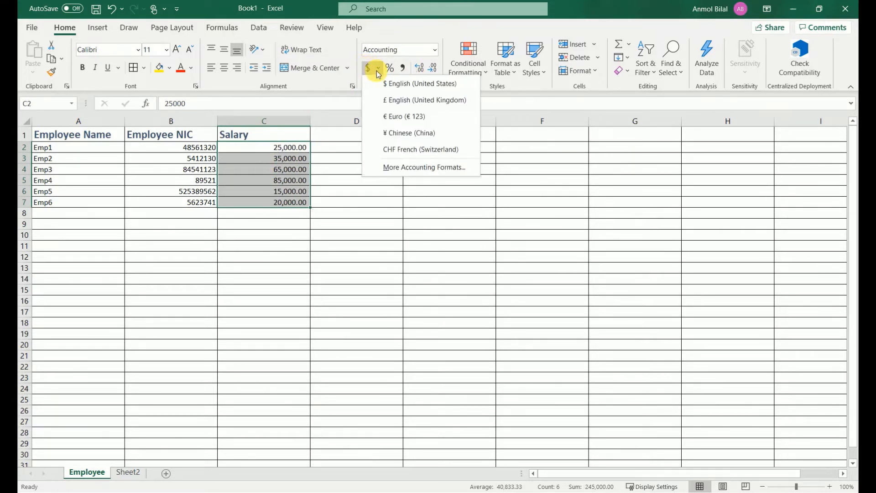
click(379, 72)
click(379, 72)
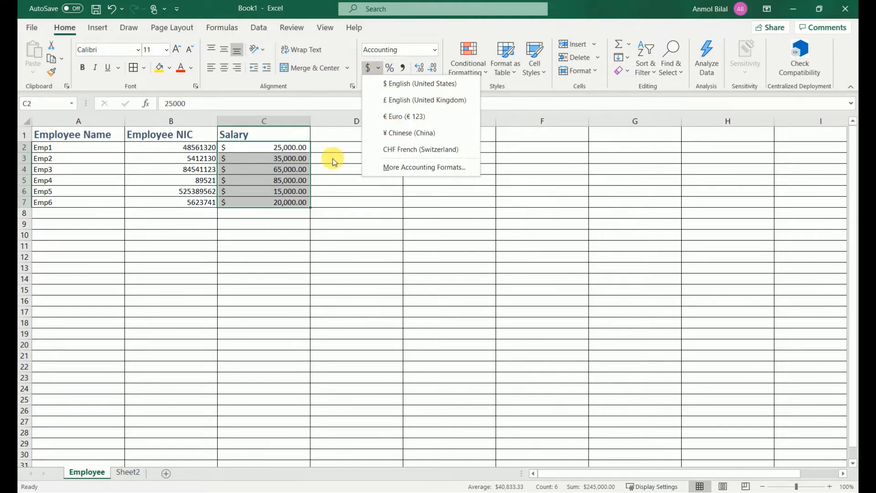
click(325, 186)
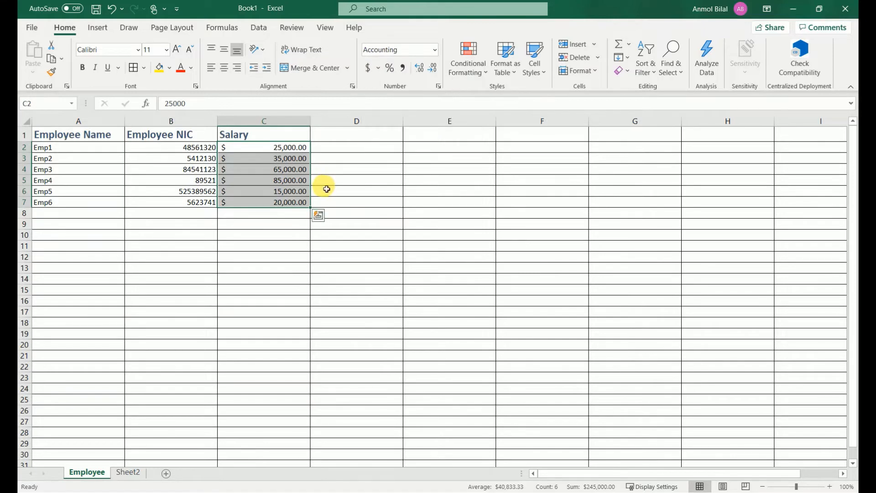
Step: Review the Special, Text, Scientific and Fraction number categories and apply the custom # ?/? format to the salaries in C2:C7
click(436, 53)
click(391, 341)
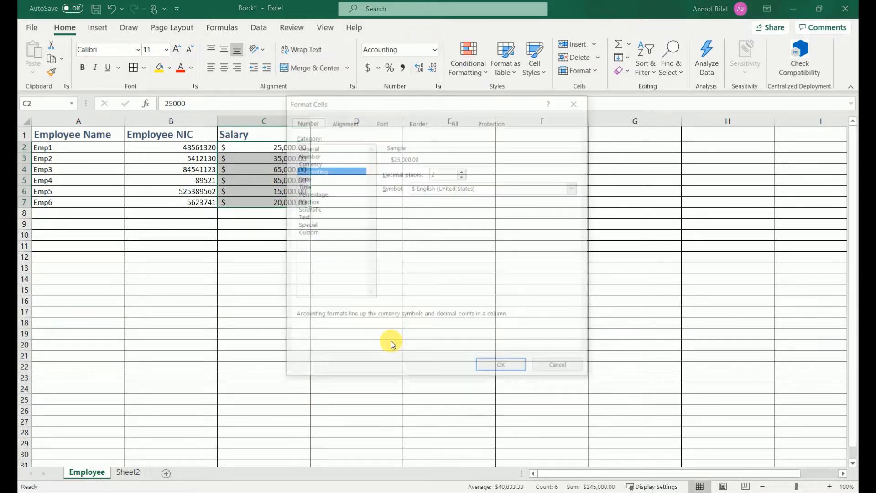
click(314, 224)
click(307, 217)
click(310, 209)
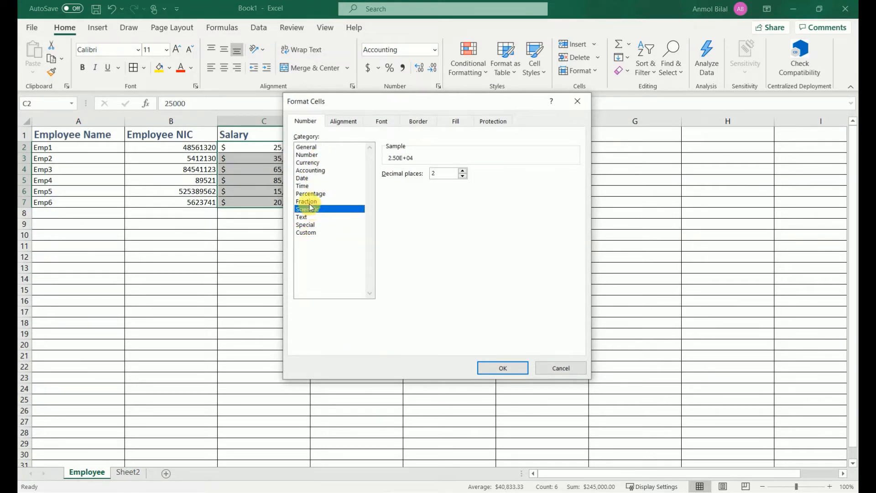
click(308, 202)
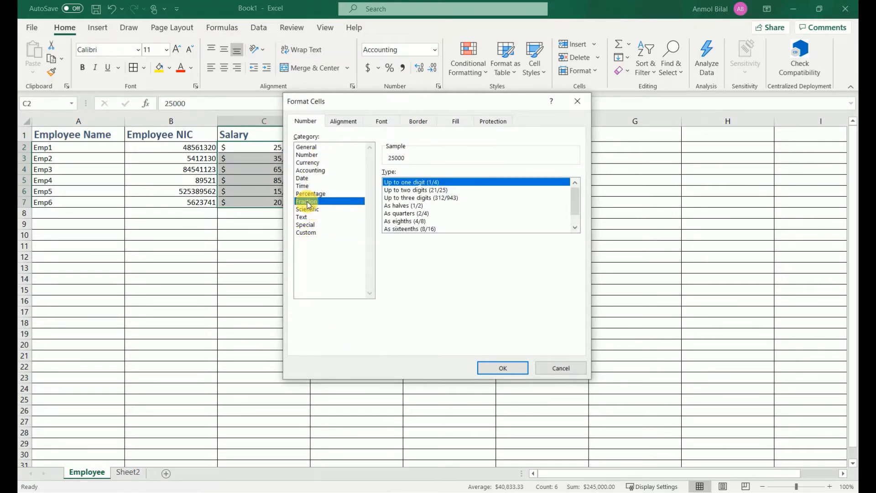
click(306, 232)
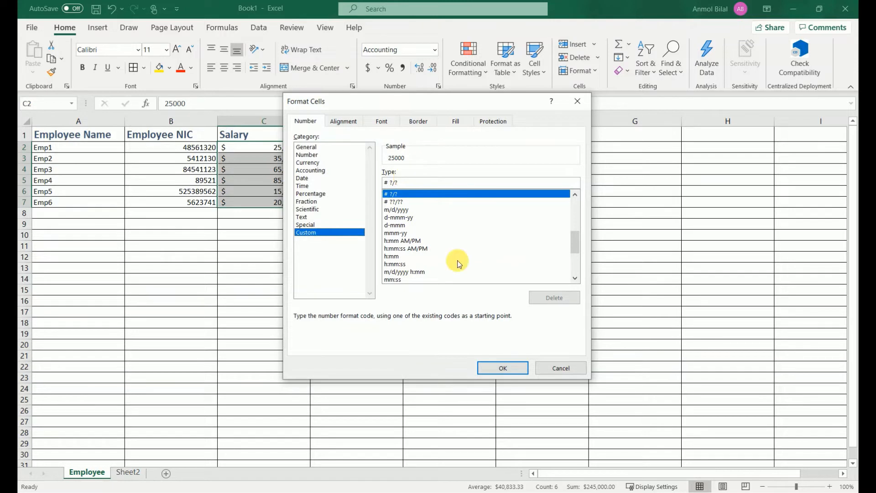
click(503, 368)
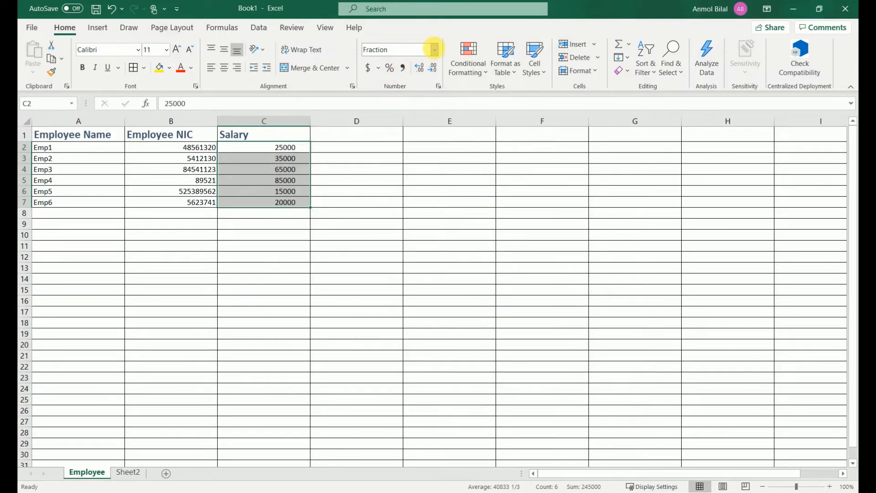
Step: Set the number format of the salaries in C2:C7 to Currency
click(436, 50)
click(412, 124)
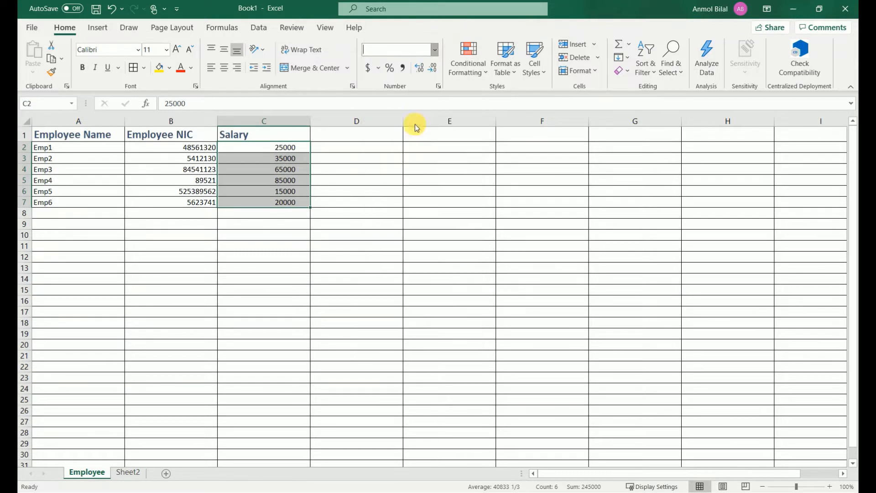
click(292, 264)
click(264, 149)
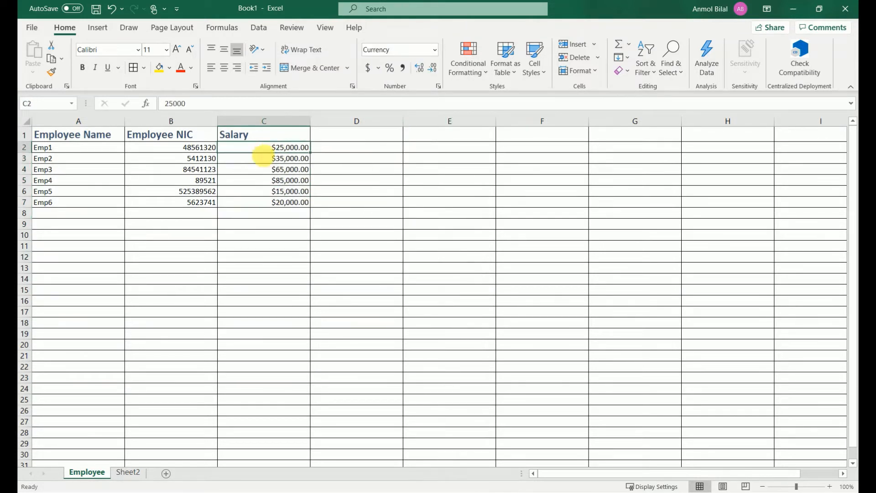
click(267, 162)
Step: Browse the All and Financial function categories available for insertion in cell C9 without inserting a function
click(242, 227)
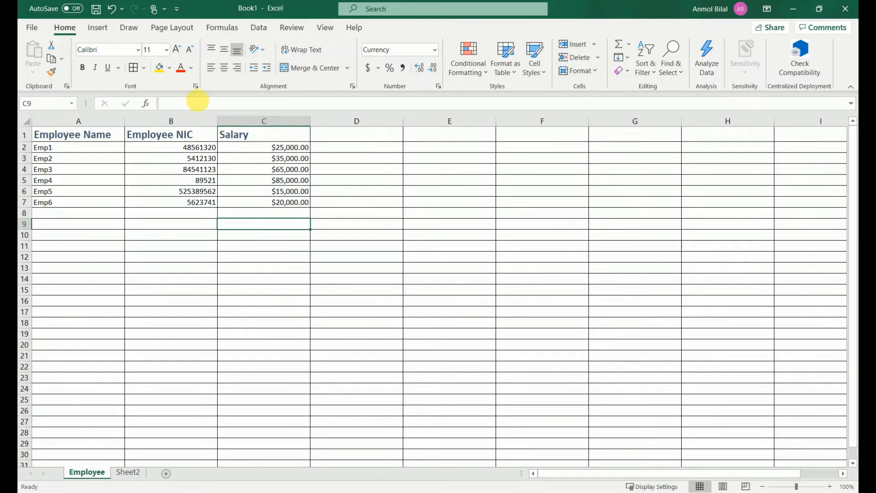
click(146, 105)
click(392, 187)
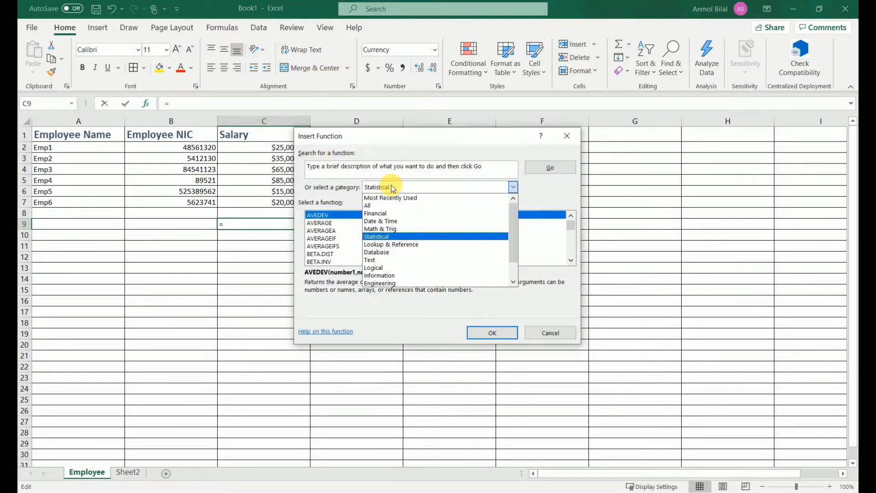
mouse_move(514, 213)
mouse_down()
mouse_move(514, 259)
mouse_move(521, 212)
mouse_up()
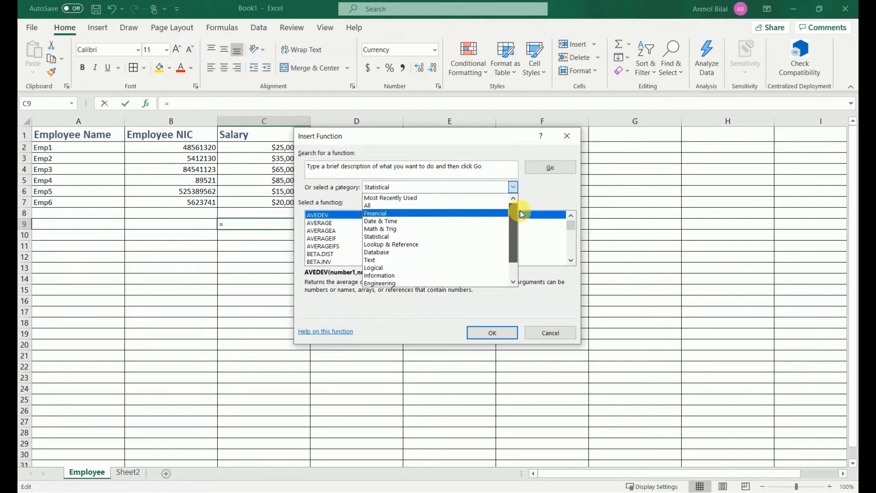
click(382, 205)
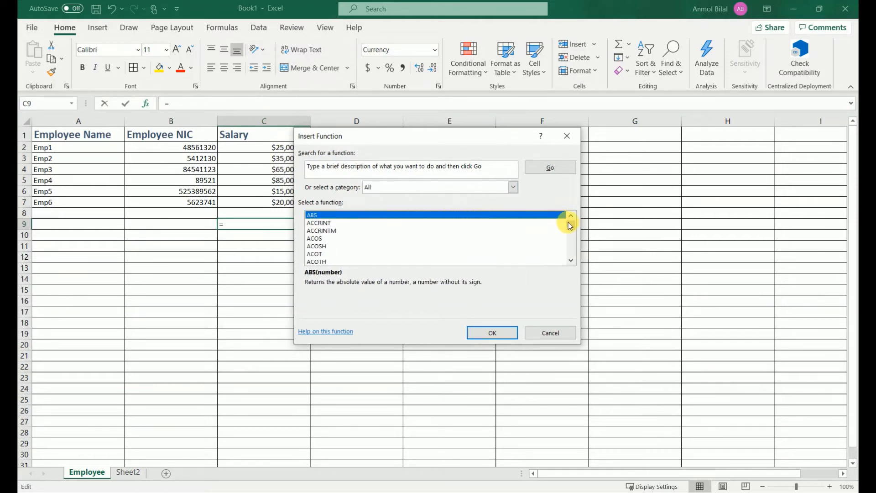
mouse_move(570, 224)
mouse_down()
mouse_move(571, 240)
mouse_move(569, 219)
mouse_up()
click(514, 187)
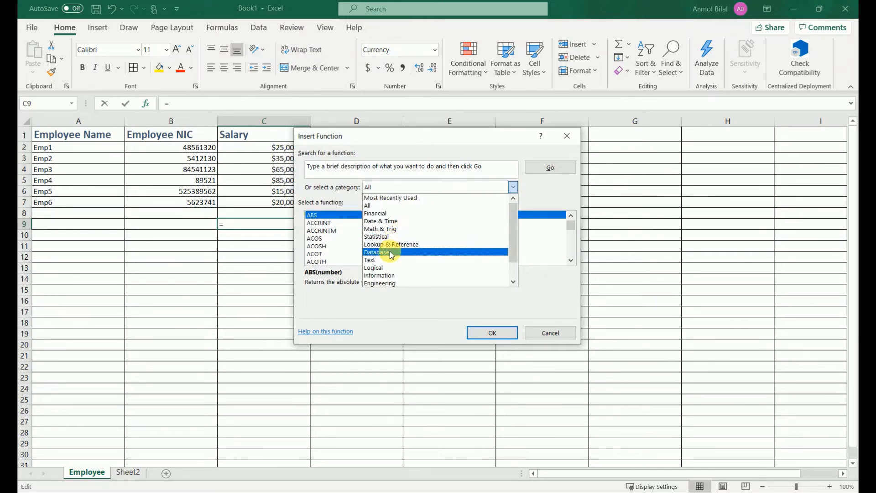
click(404, 214)
mouse_move(569, 226)
mouse_down()
mouse_move(572, 262)
mouse_move(567, 223)
mouse_up()
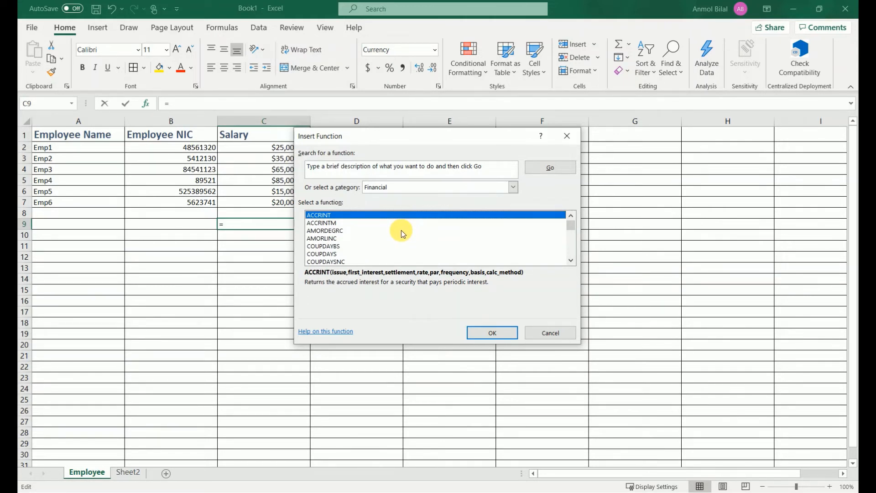
click(565, 338)
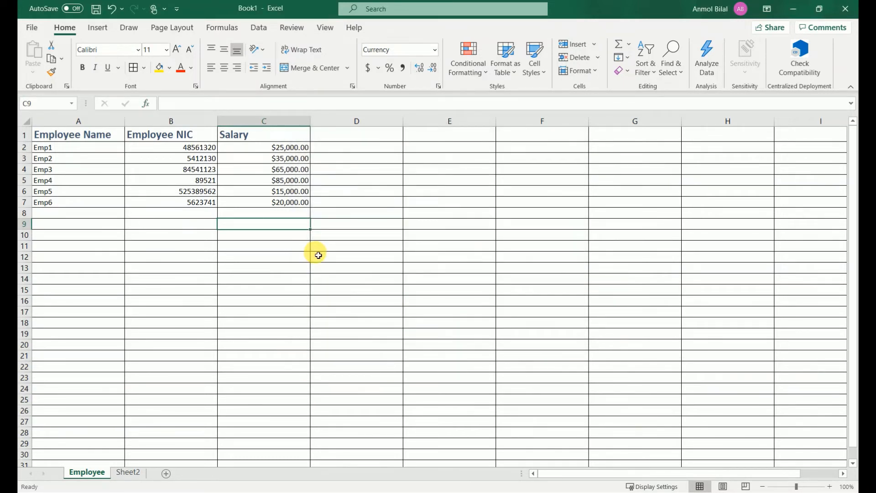
Step: Enter the label Total in cell D9
click(365, 226)
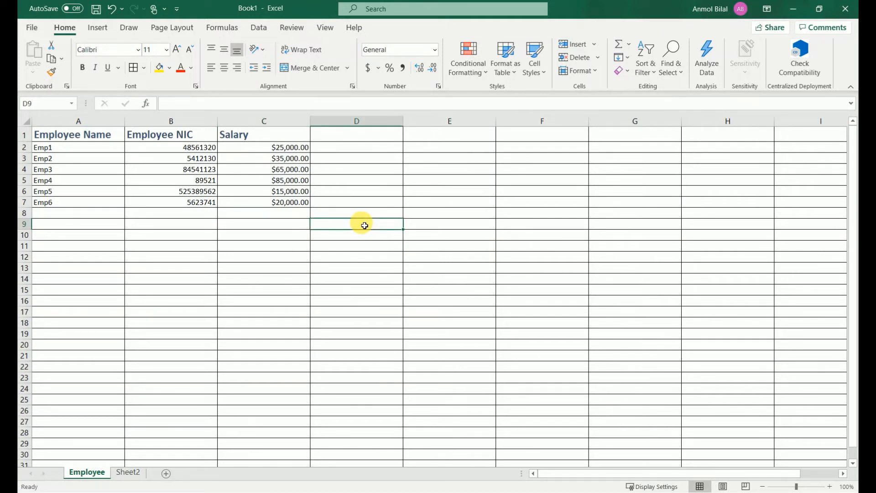
text(Total)
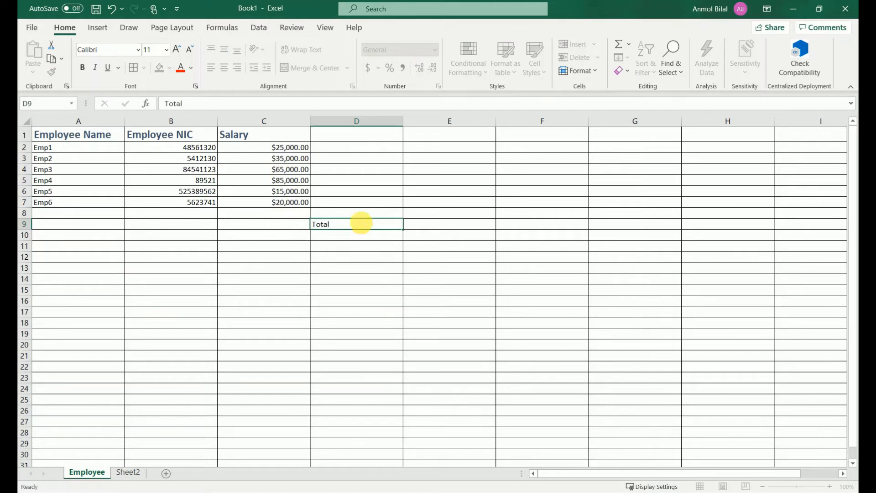
key(Tab)
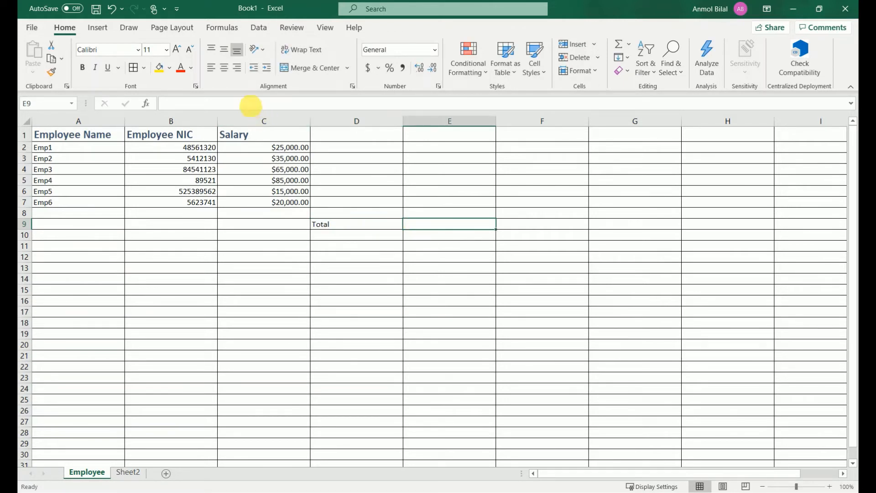
Step: Add up the salaries in cell E9 with the formula =SUM(C2:C7)
click(251, 105)
text(=)
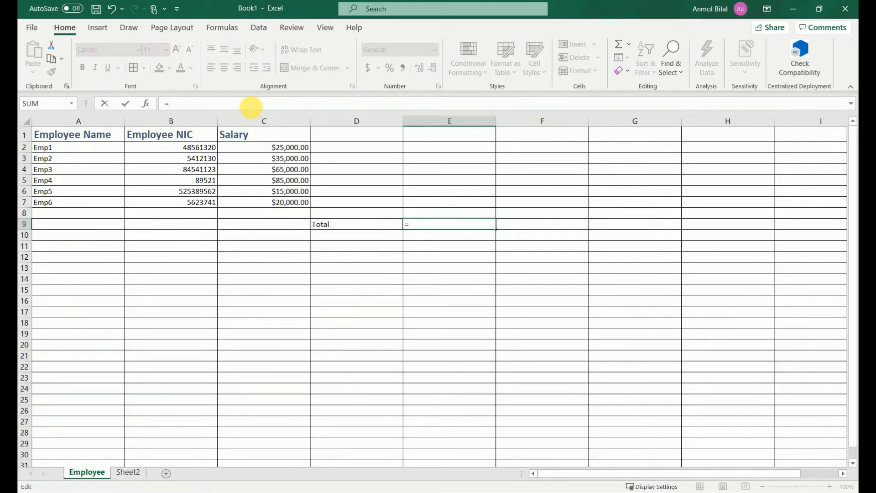
text(SUm)
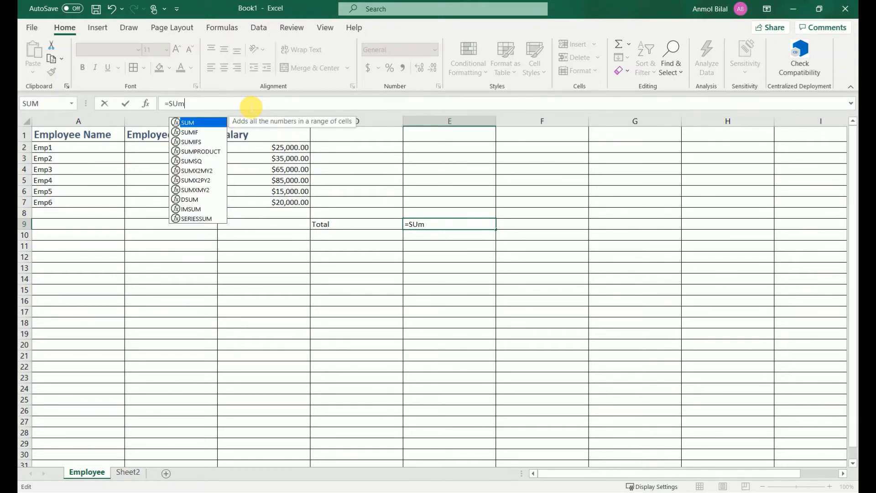
double_click(210, 120)
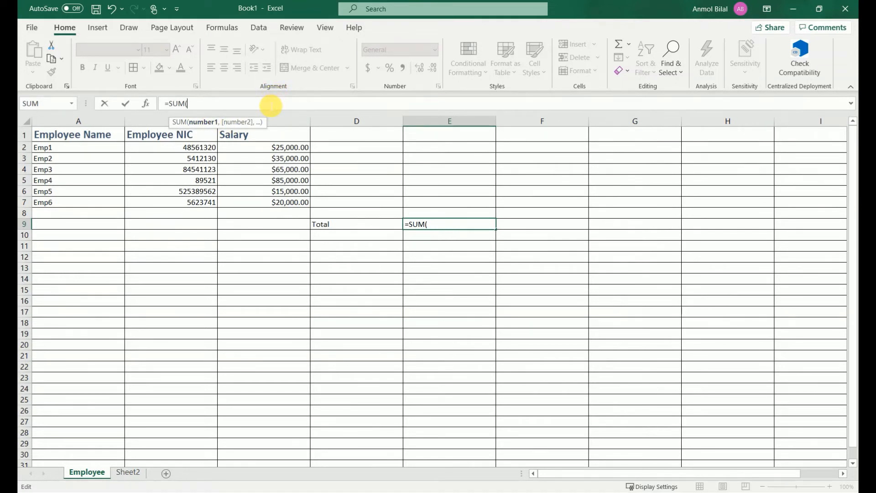
text(C2)
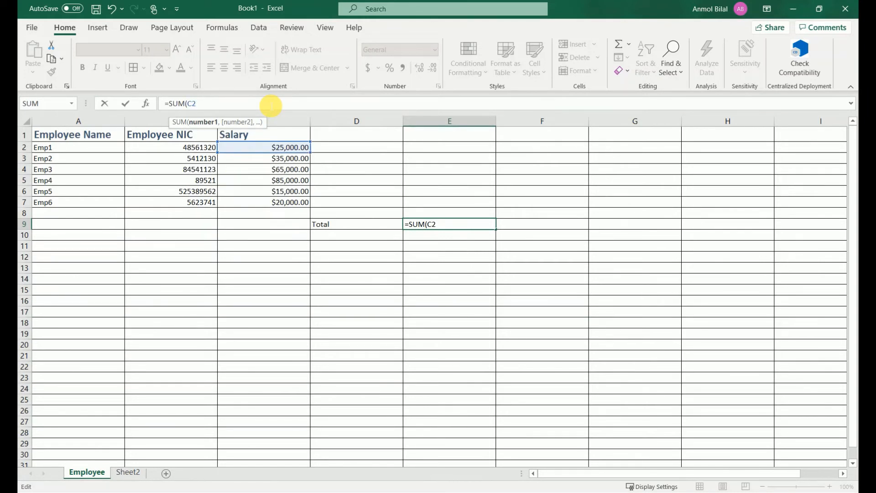
text(:C7)
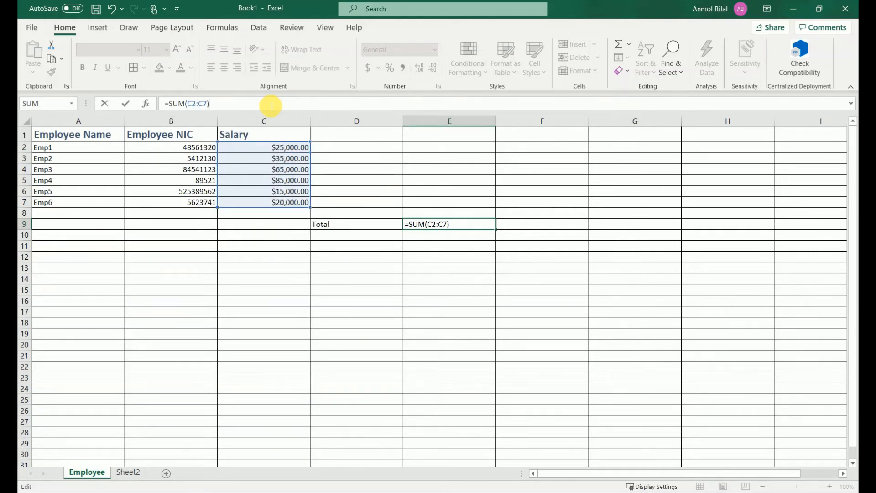
key(Return)
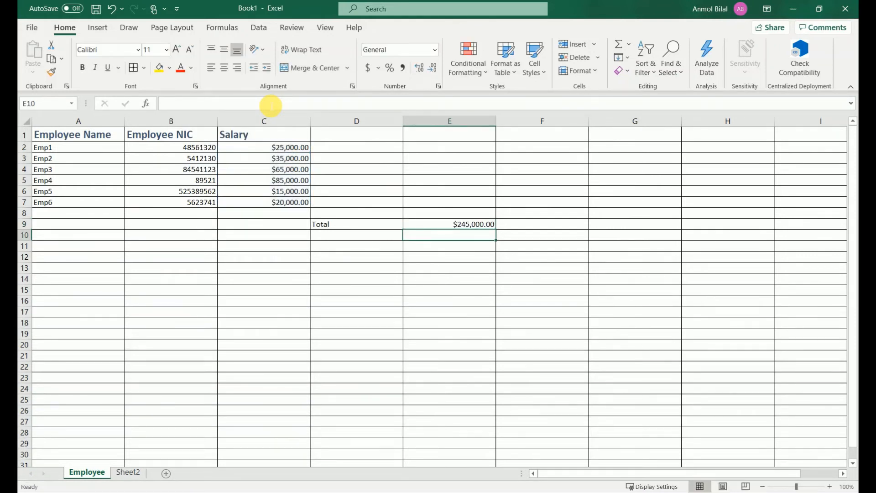
Step: Clear the range from the SUM formula in E9 and refill it by selecting the salary cells C2:C7 on the sheet
click(446, 225)
click(224, 105)
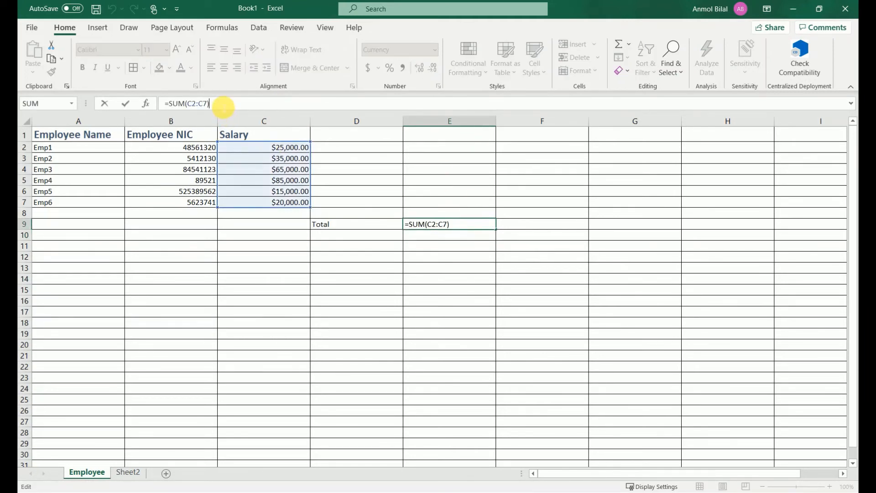
key(BackSpace)
key(BackSpace)
key(BackSpace)
key(BackSpace)
key(BackSpace)
key(BackSpace)
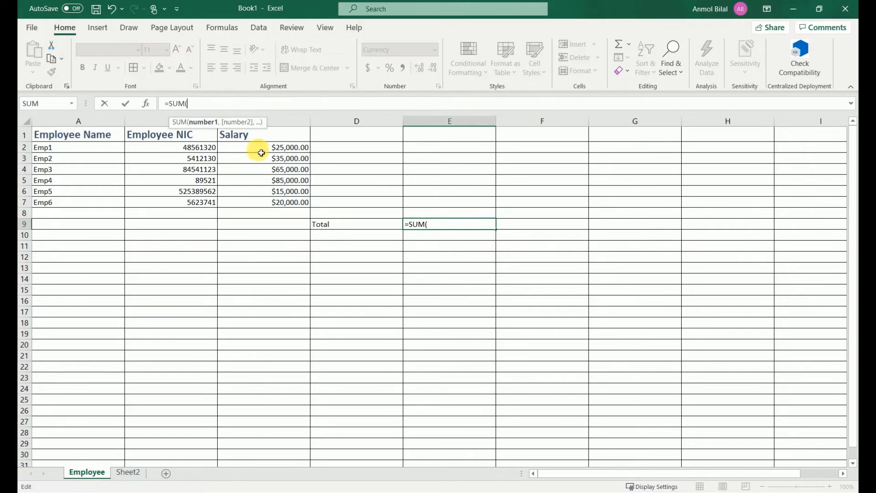
drag(259, 151, 274, 206)
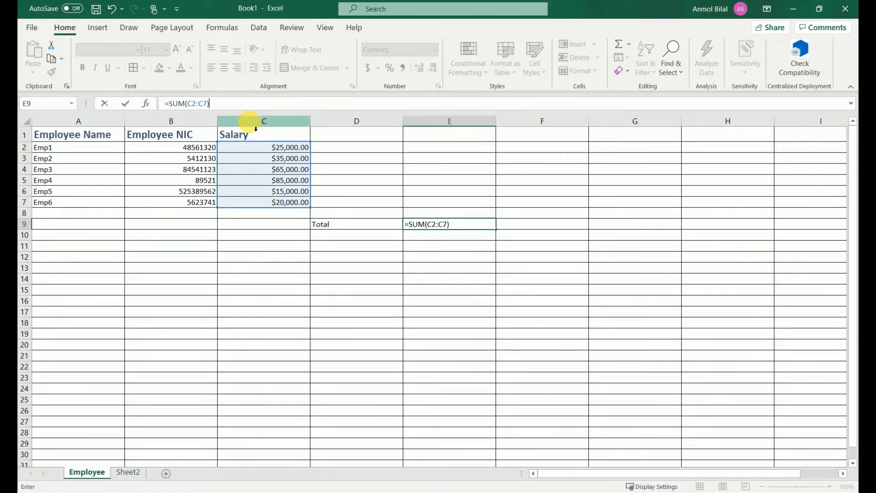
key(Return)
Step: Extend the range of the SUM formula in E9 so that it reads =SUM(C2:C101)
click(428, 225)
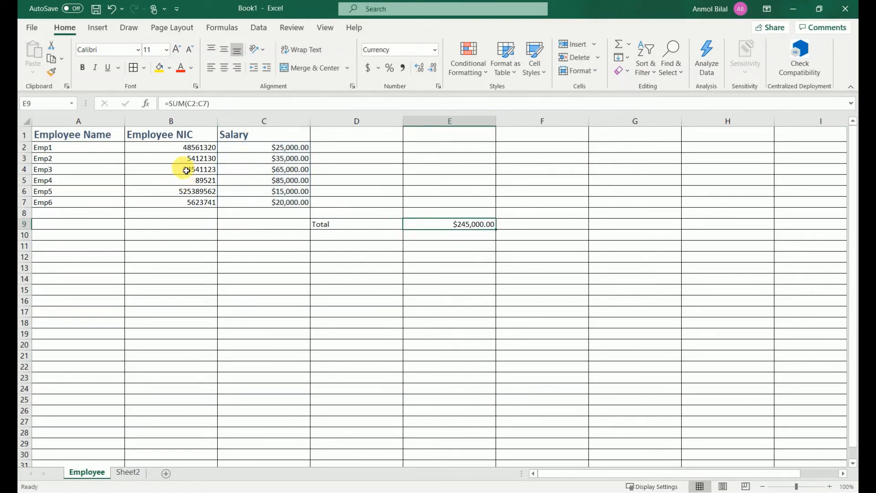
click(207, 104)
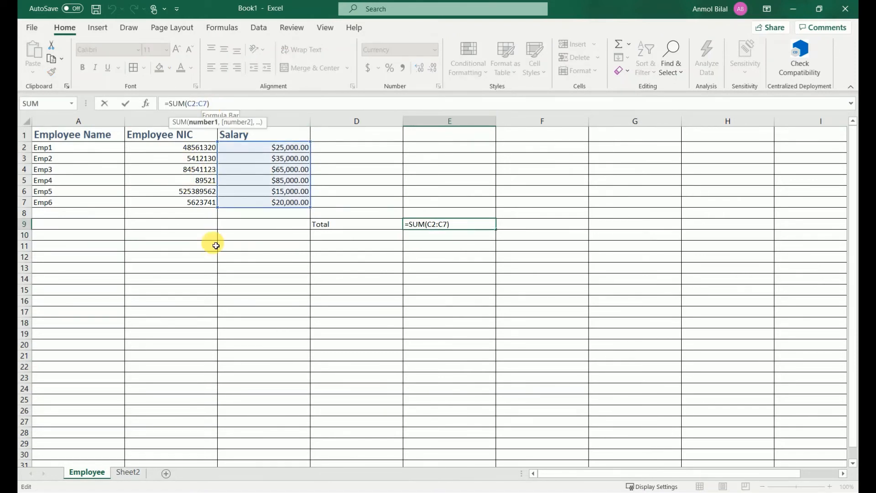
key(BackSpace)
text(101)
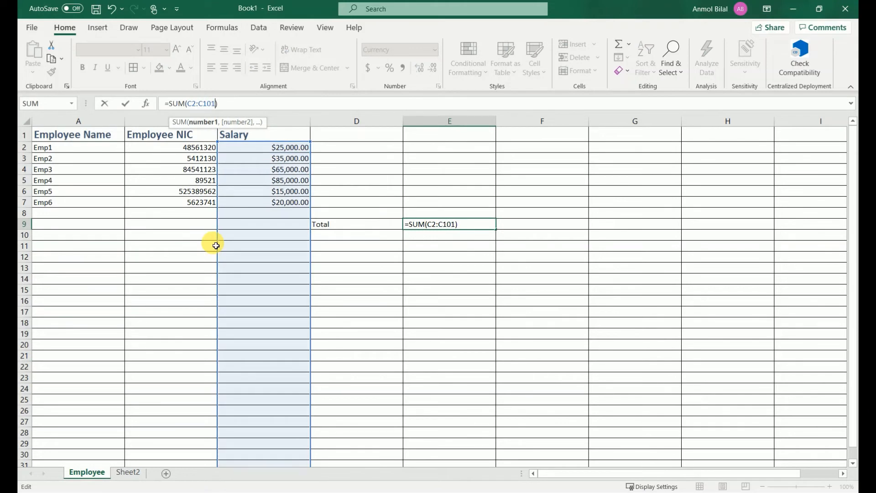
key(Right)
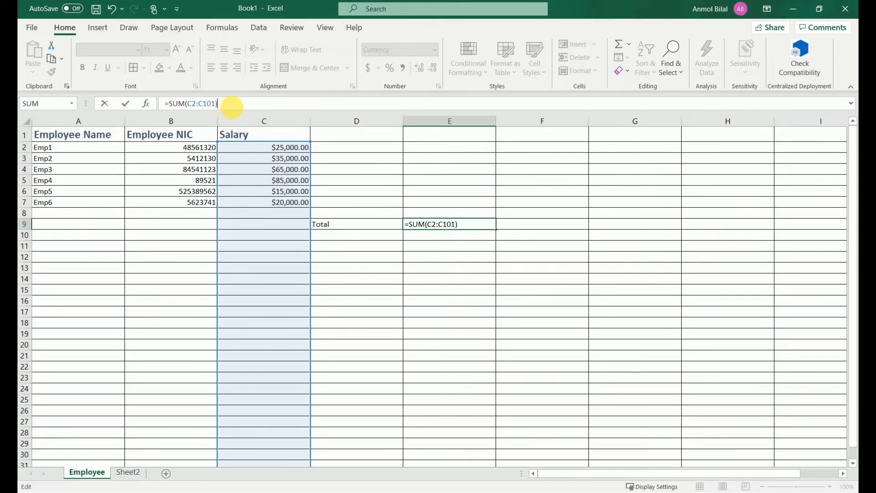
key(Return)
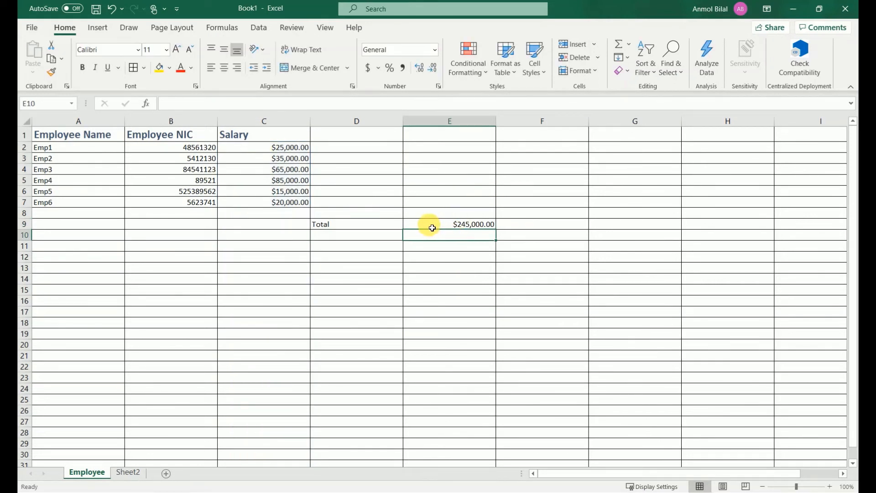
Step: Change Emp3's salary in cell C4 to 550000
click(297, 173)
text(550000)
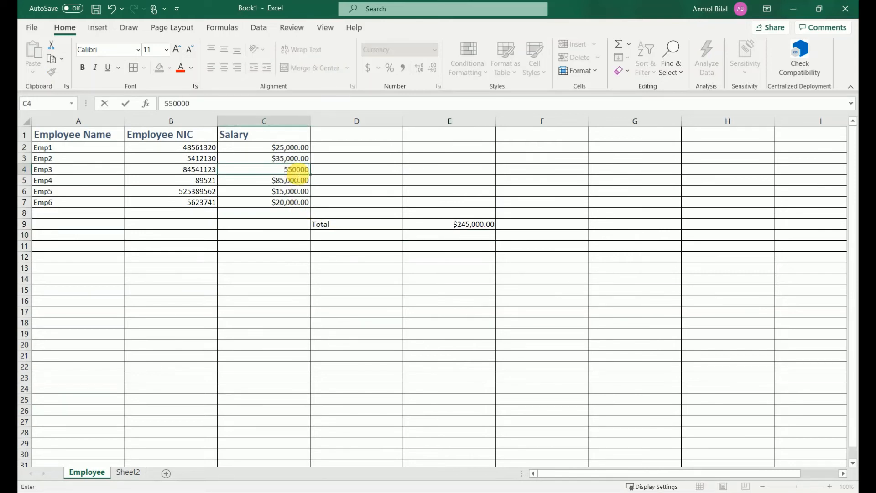
key(Return)
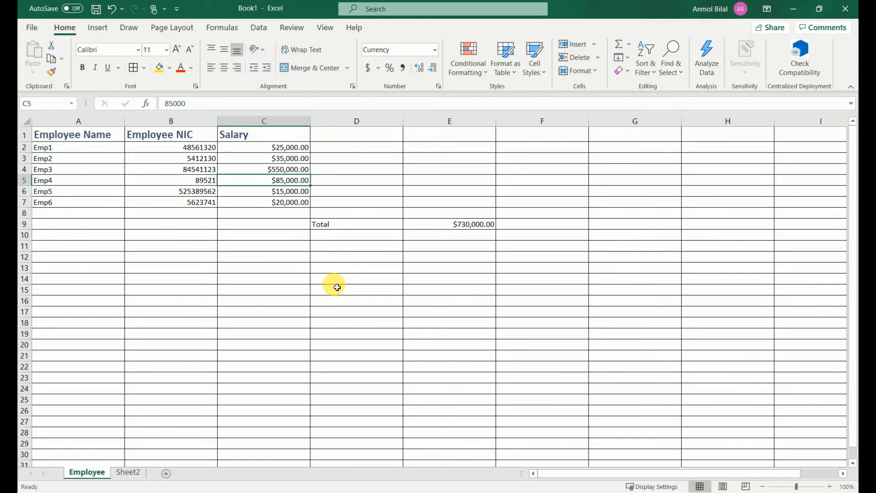
Step: Add a Greater Than highlight rule to the salaries in C2:C7 for values over 50000, using Green Fill with Dark Green Text
drag(261, 148, 265, 205)
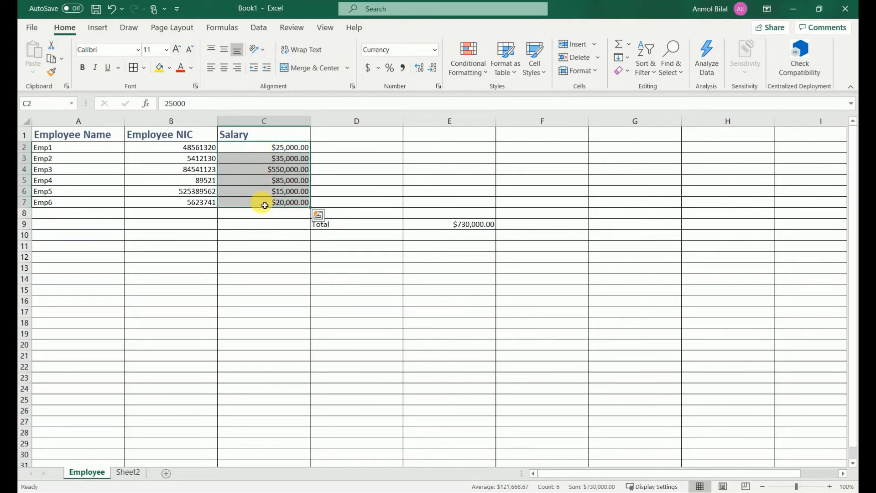
click(468, 64)
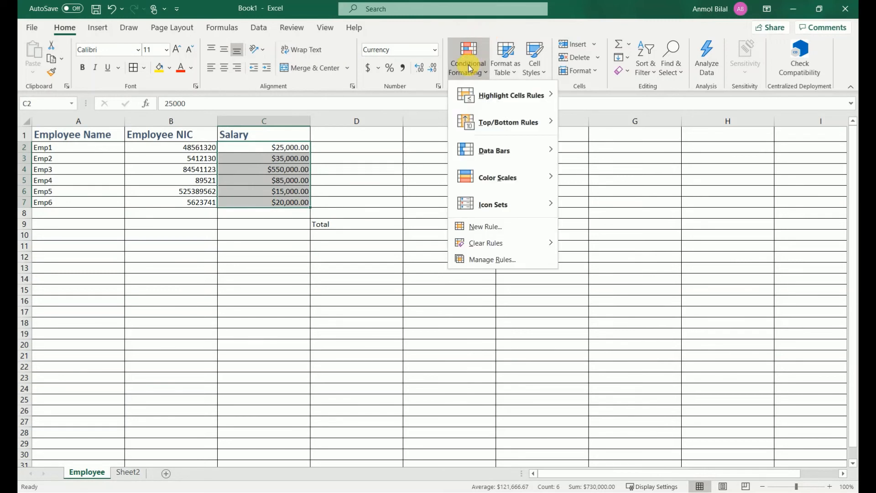
mouse_move(505, 99)
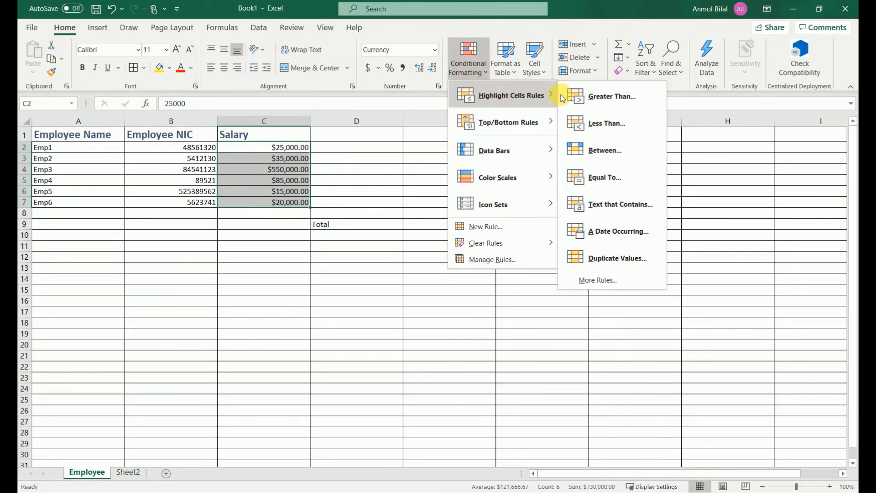
click(596, 100)
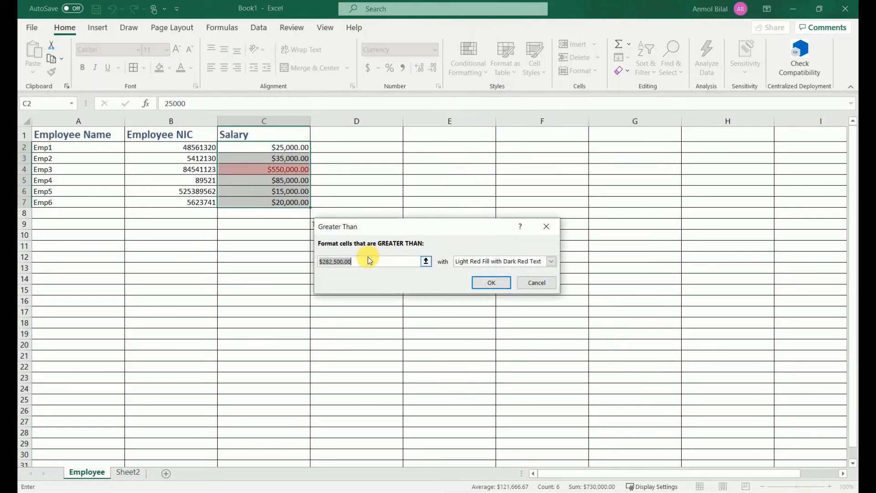
text(50000)
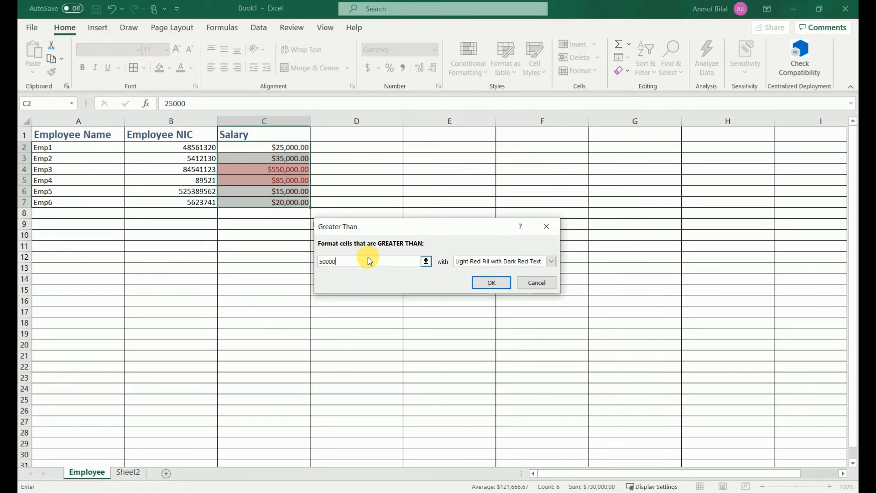
click(553, 260)
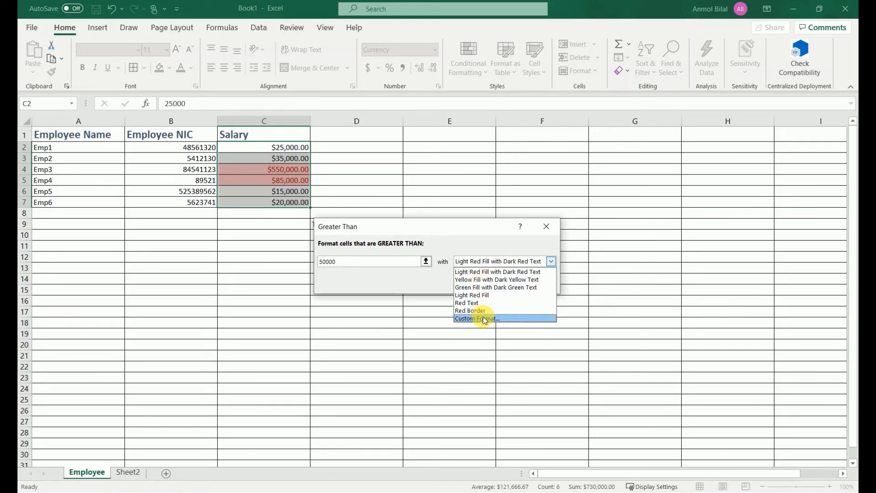
click(486, 287)
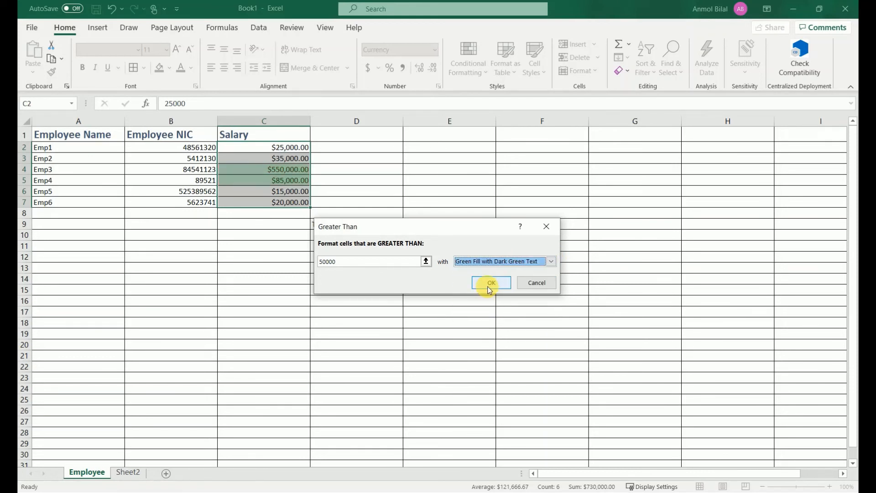
click(487, 286)
click(367, 192)
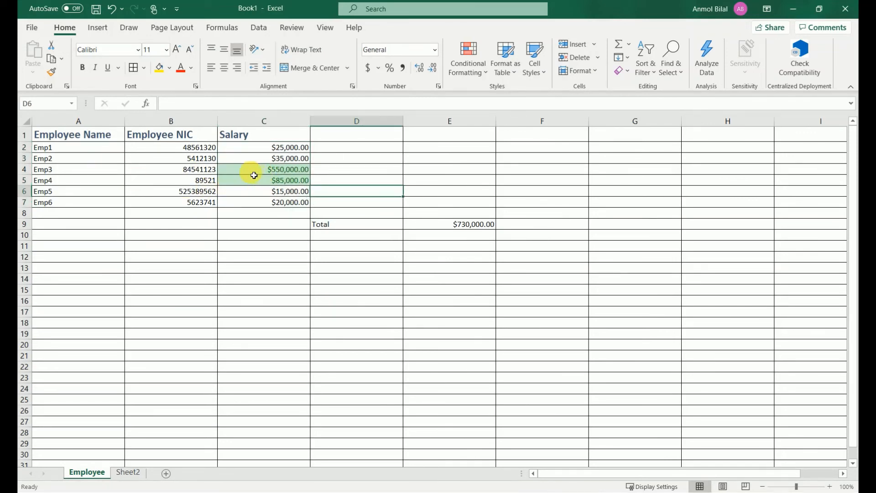
Step: Add a Less Than highlight rule to the salaries in C2:C7 for values under 20000, using Light Red Fill with Dark Red Text
drag(268, 151, 280, 205)
click(475, 73)
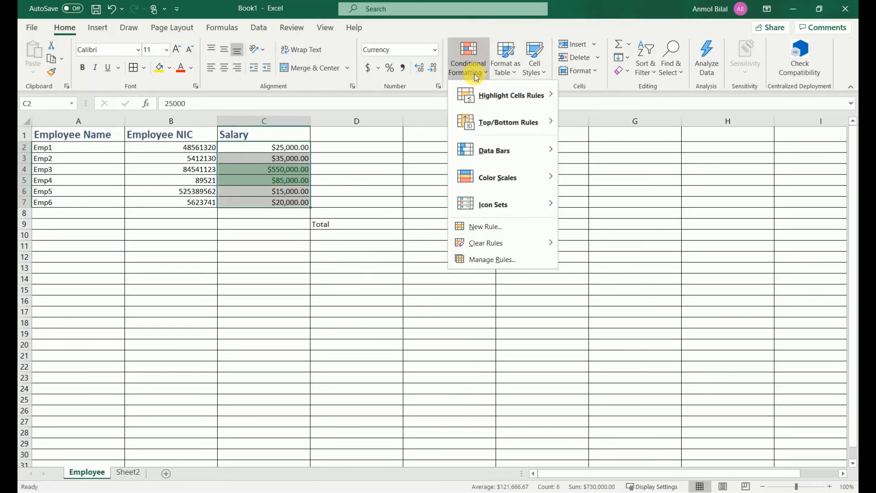
mouse_move(485, 91)
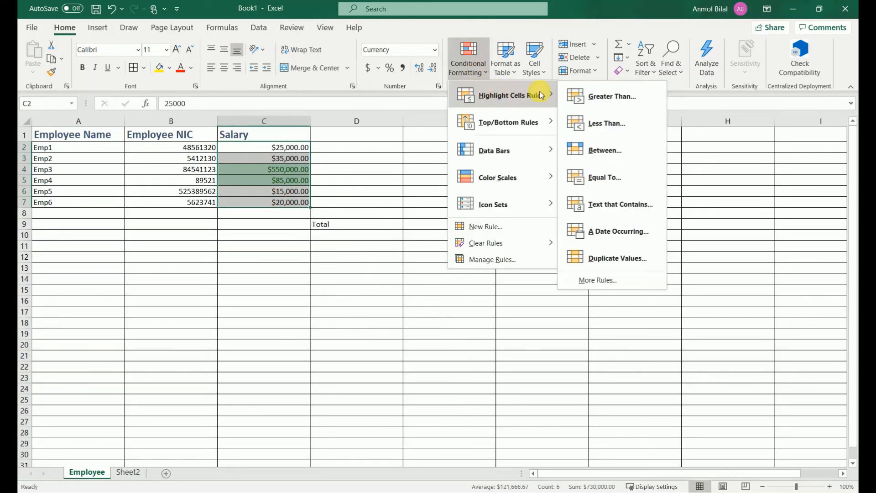
click(602, 121)
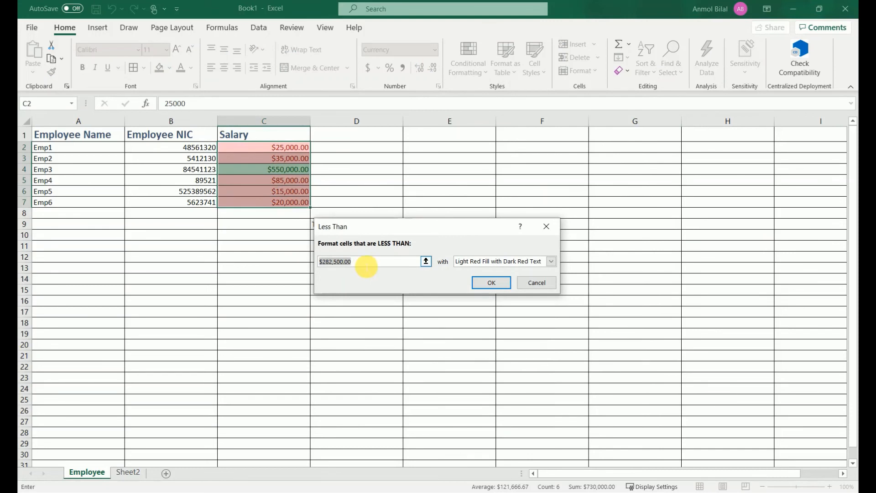
text(2000)
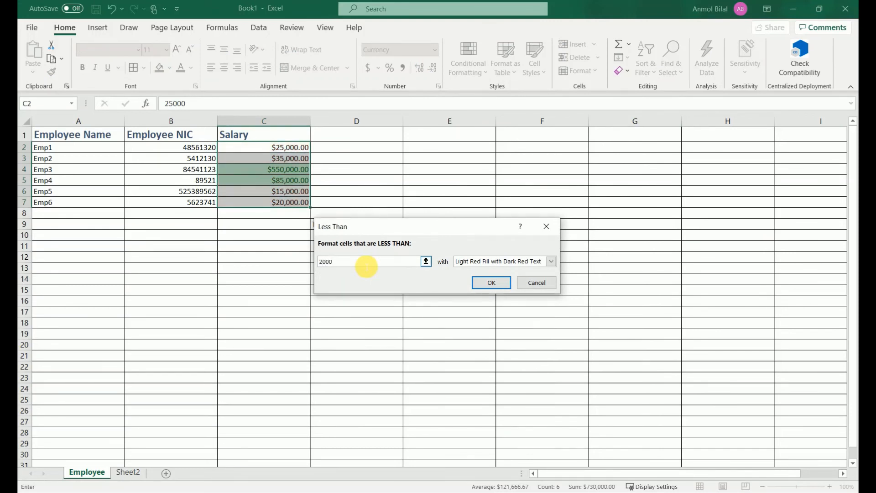
text(0)
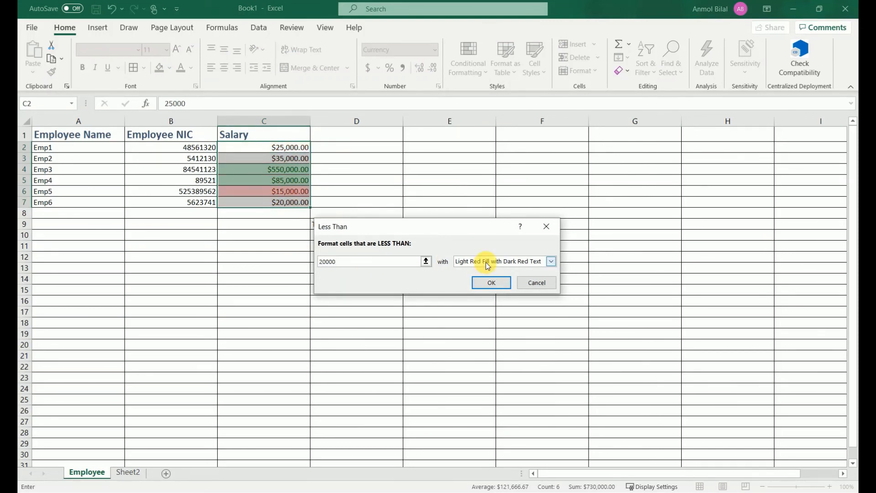
click(488, 286)
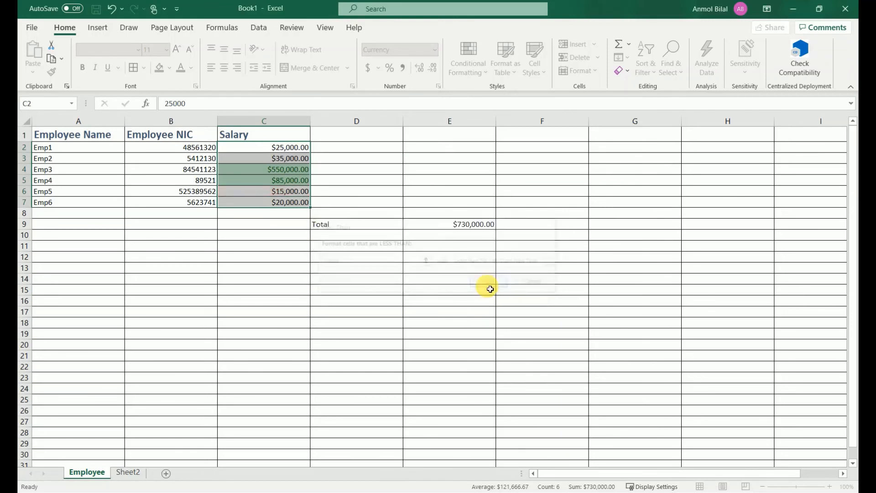
click(297, 196)
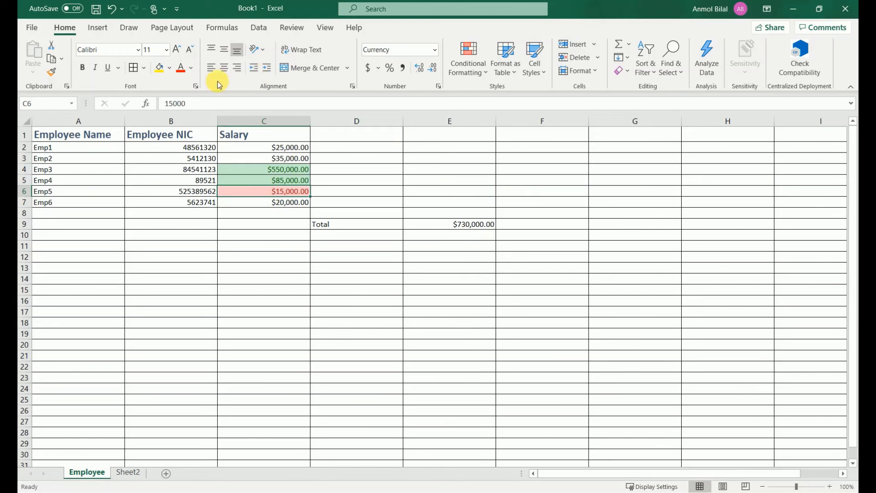
click(473, 76)
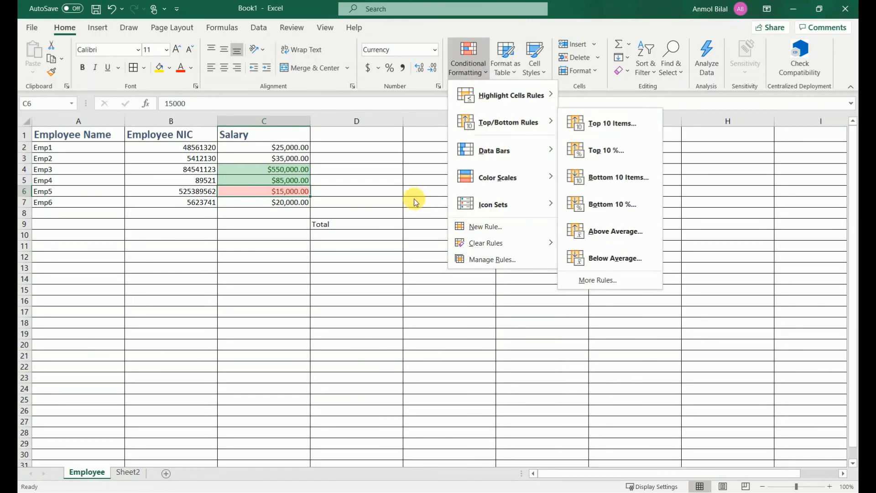
click(403, 191)
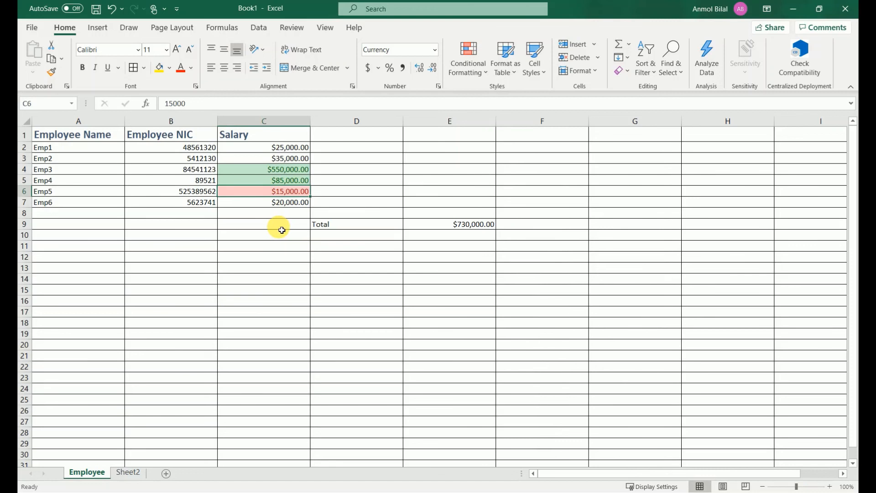
Step: Sort the employee table A1:C7 by Salary on cell values, ordered from largest to smallest
drag(97, 134, 284, 204)
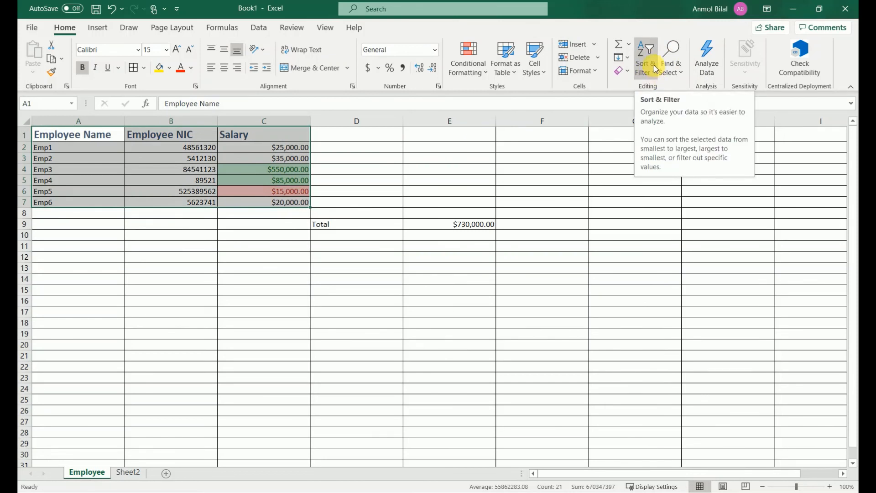
click(264, 30)
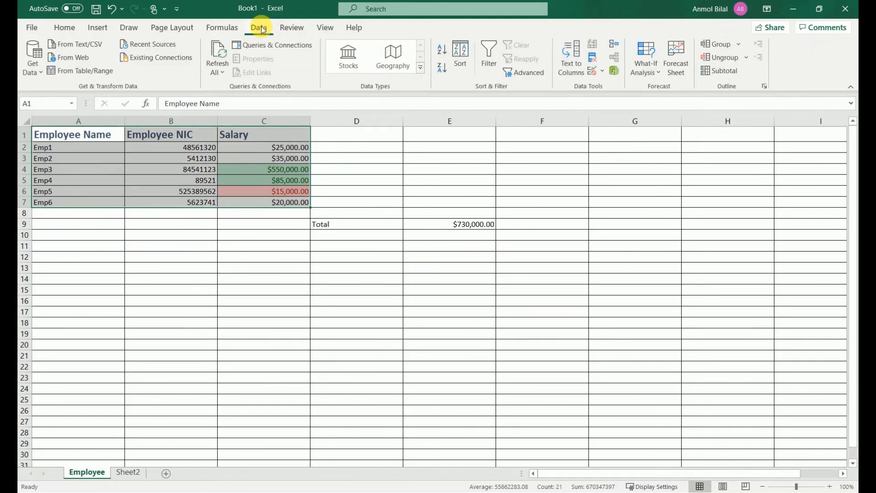
click(458, 52)
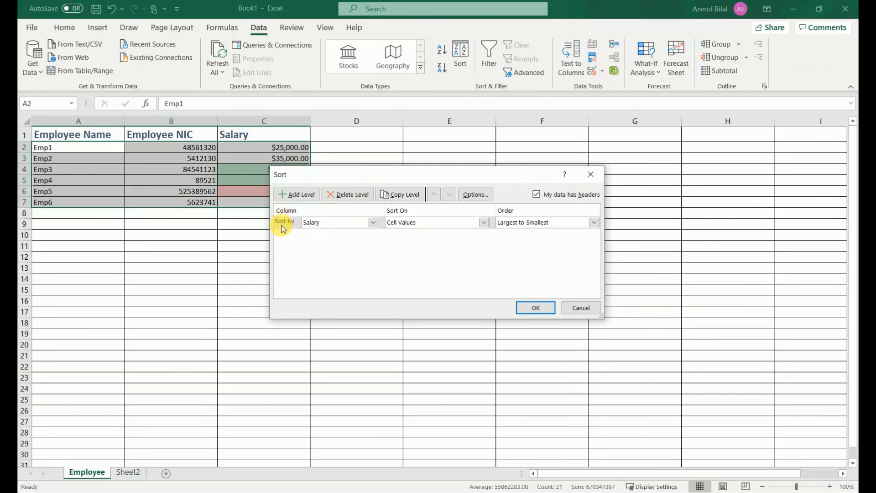
click(373, 223)
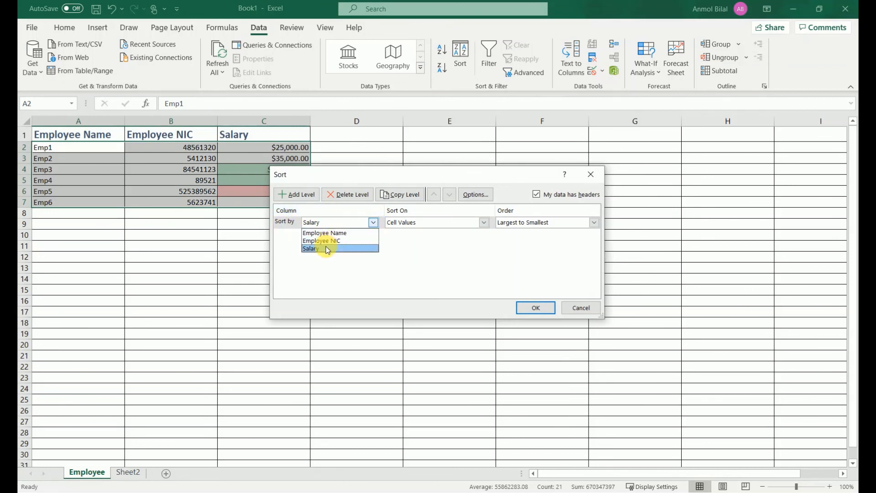
click(319, 248)
click(486, 223)
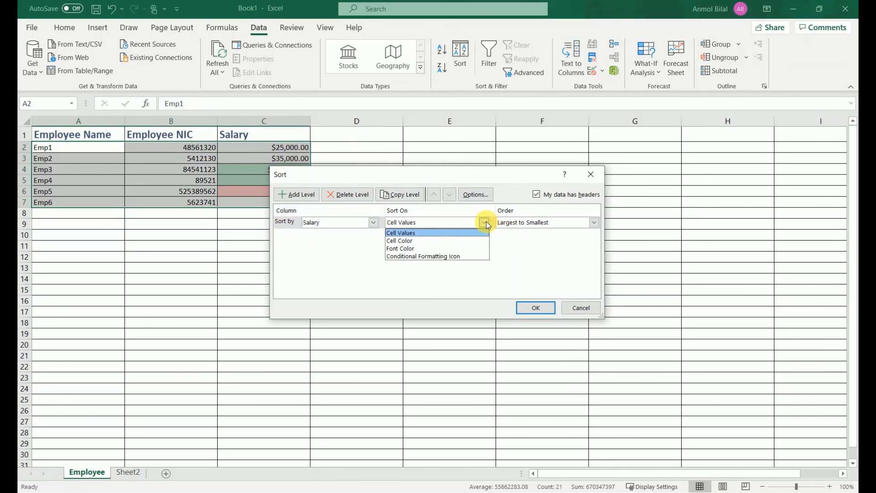
click(486, 222)
click(539, 223)
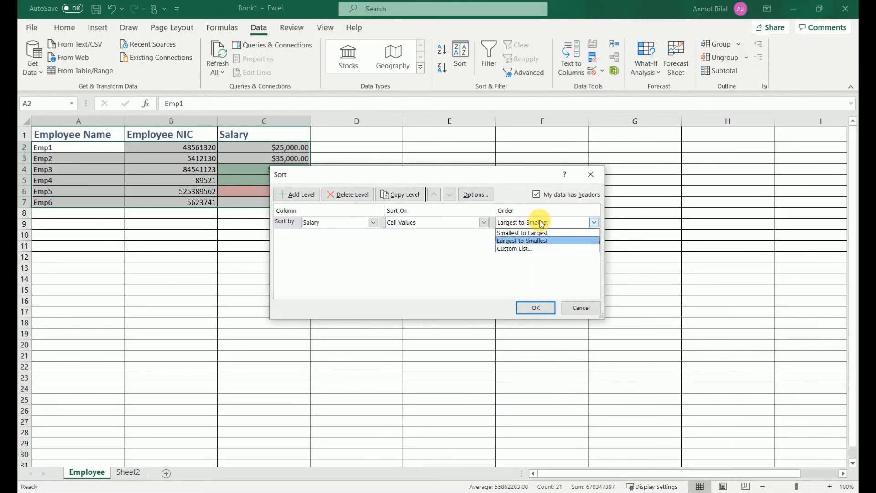
click(515, 241)
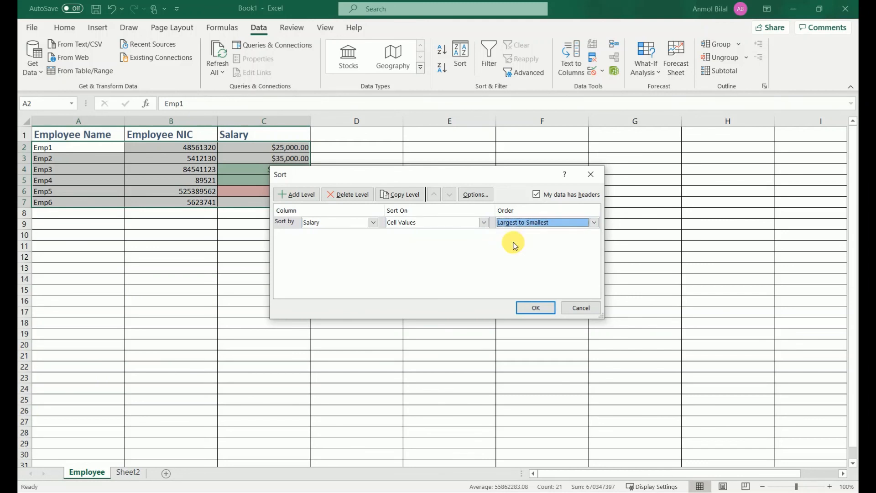
click(545, 307)
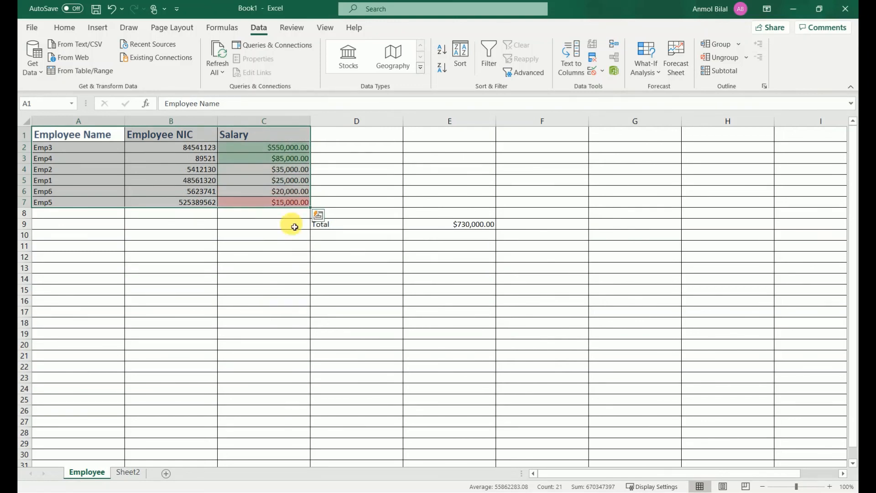
click(220, 234)
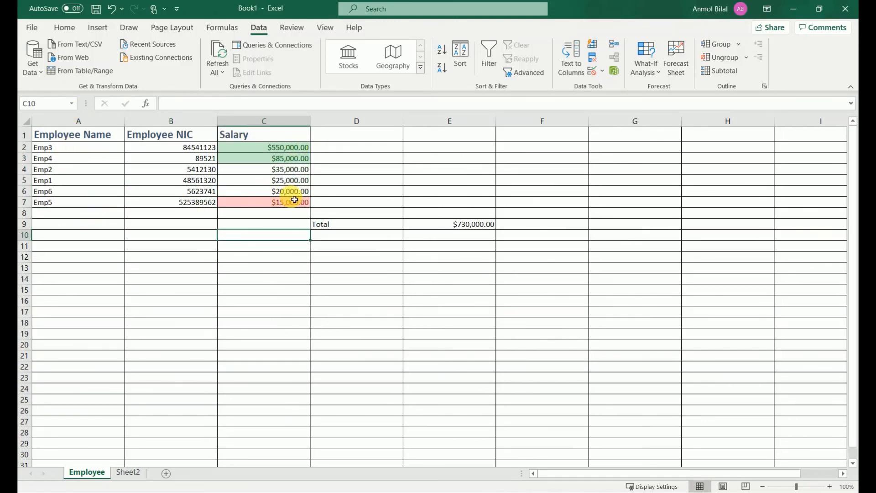
Step: Re-sort the employee table, selected as A1:C8, by Salary on cell values, ordered from smallest to largest
drag(92, 133, 269, 214)
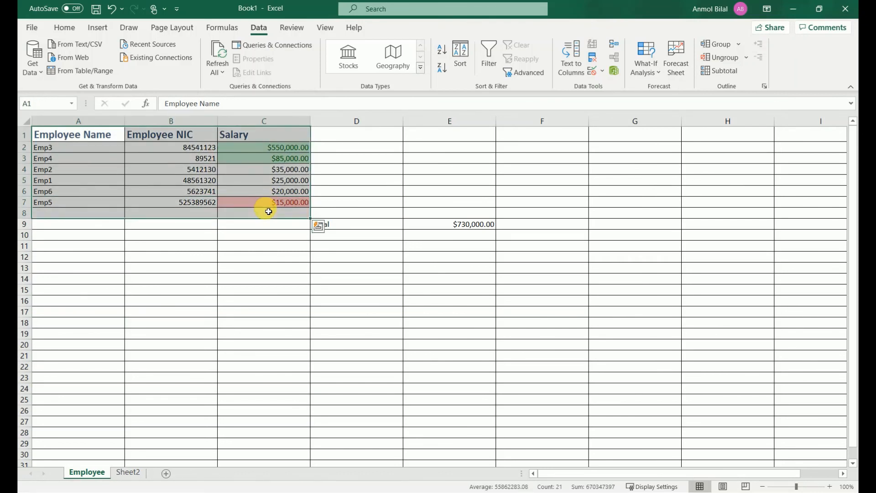
click(462, 62)
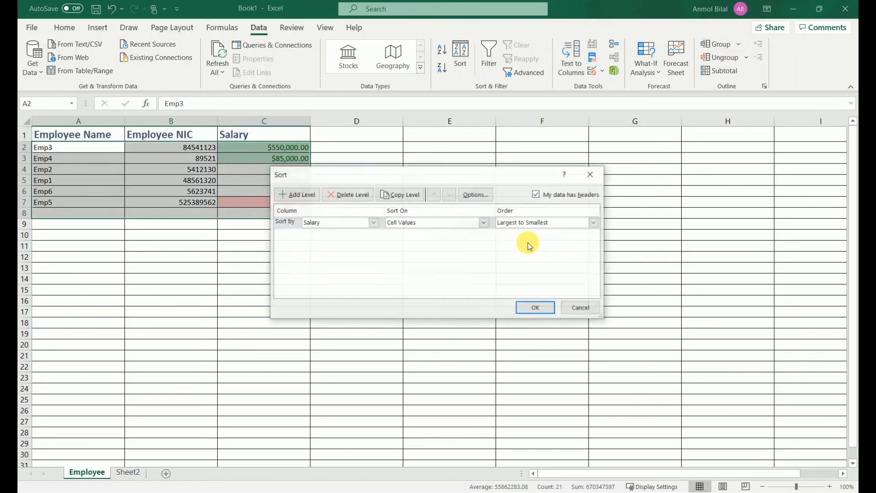
click(510, 223)
click(515, 233)
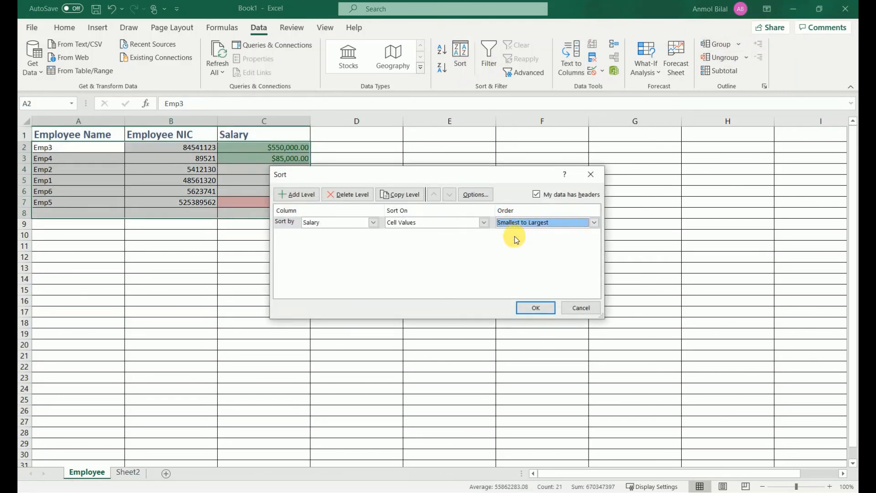
click(534, 307)
click(91, 147)
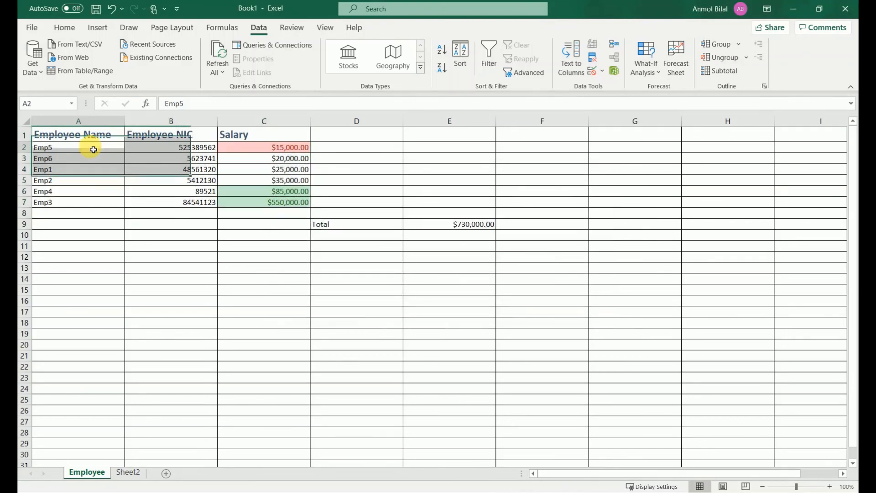
click(276, 147)
click(81, 203)
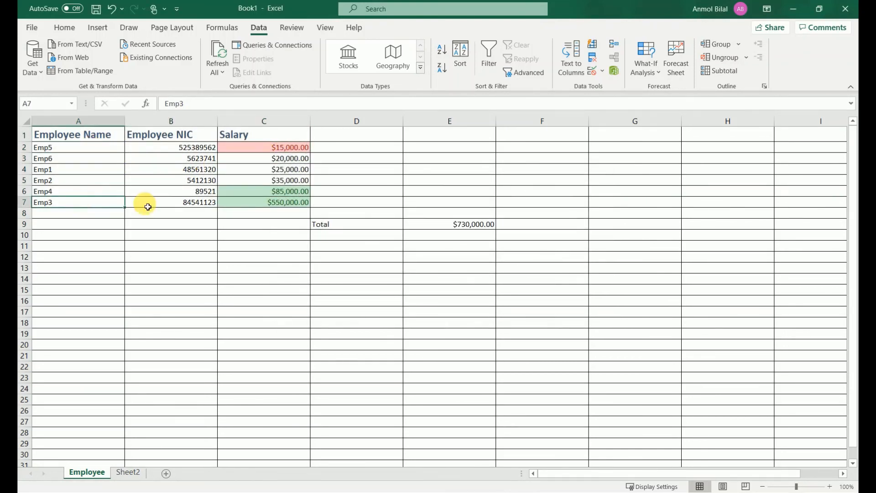